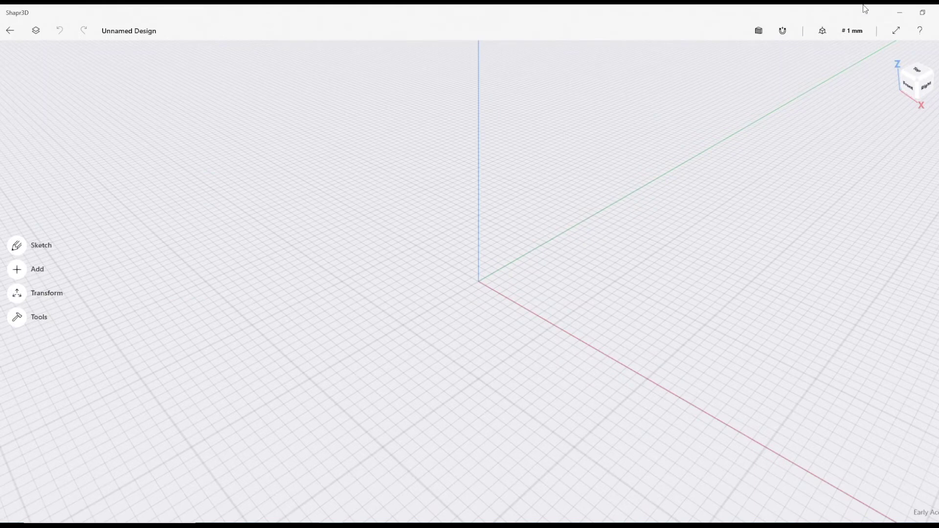
Confirm Millimeter as the unit, pan the origin left and enter sketch mode
click(852, 31)
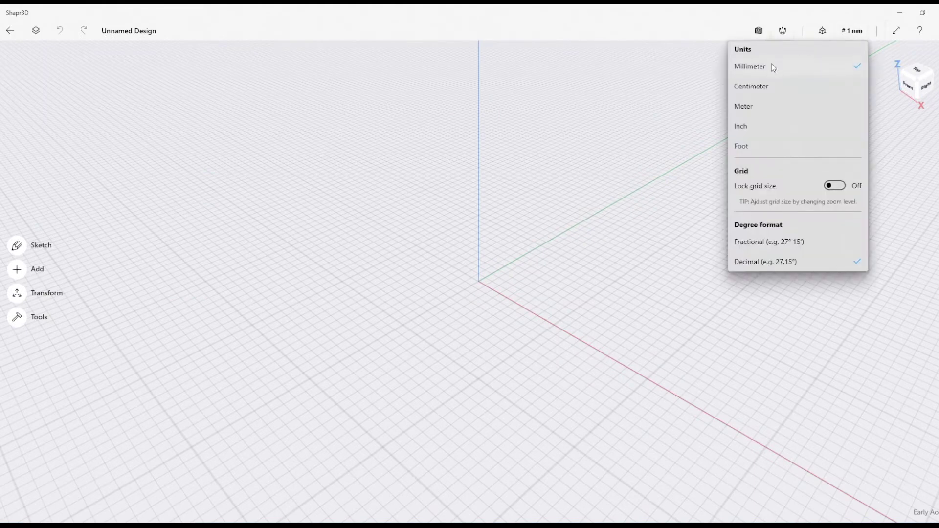
click(846, 34)
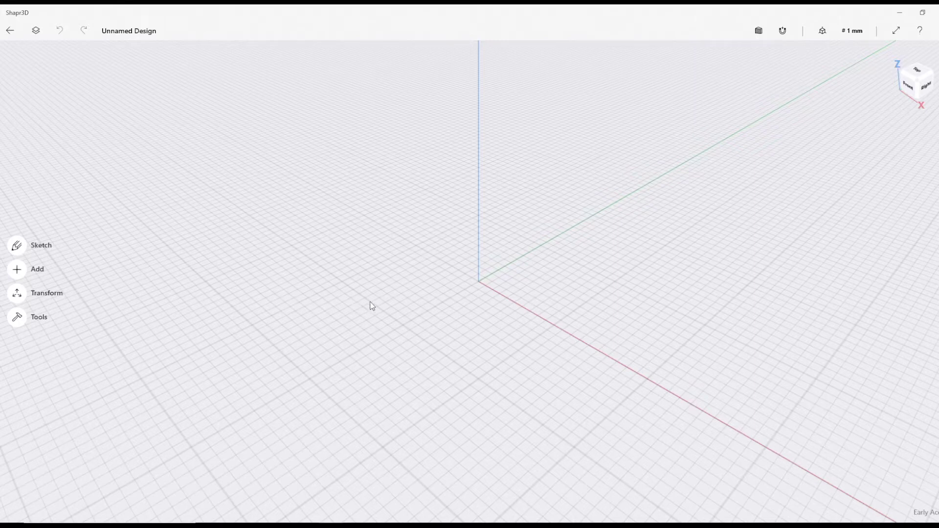
middle_drag(471, 325, 286, 289)
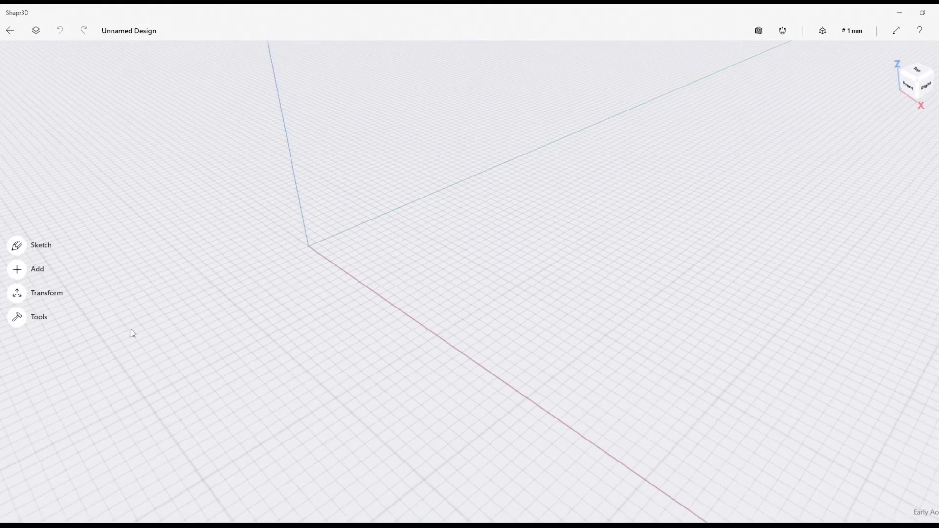
click(18, 247)
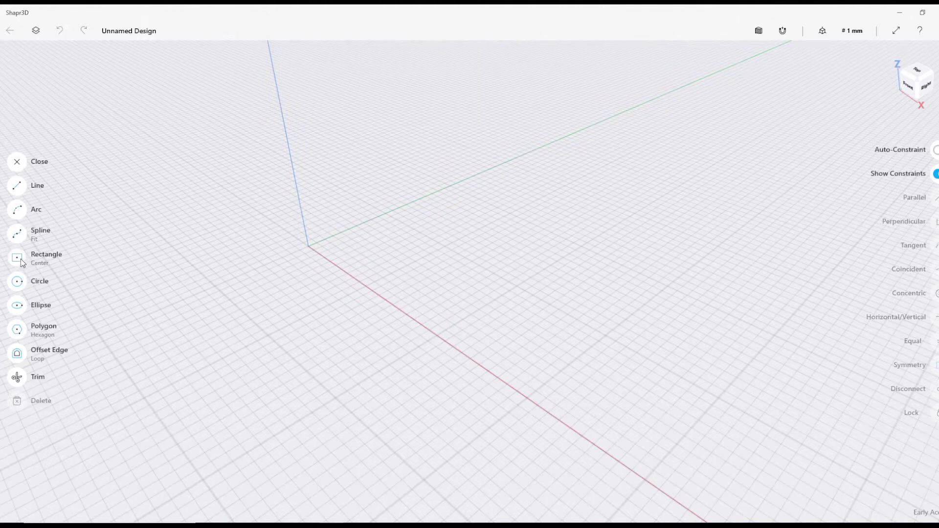
Draw a diagonal rectangle from the origin with a 120 mm first side
click(20, 259)
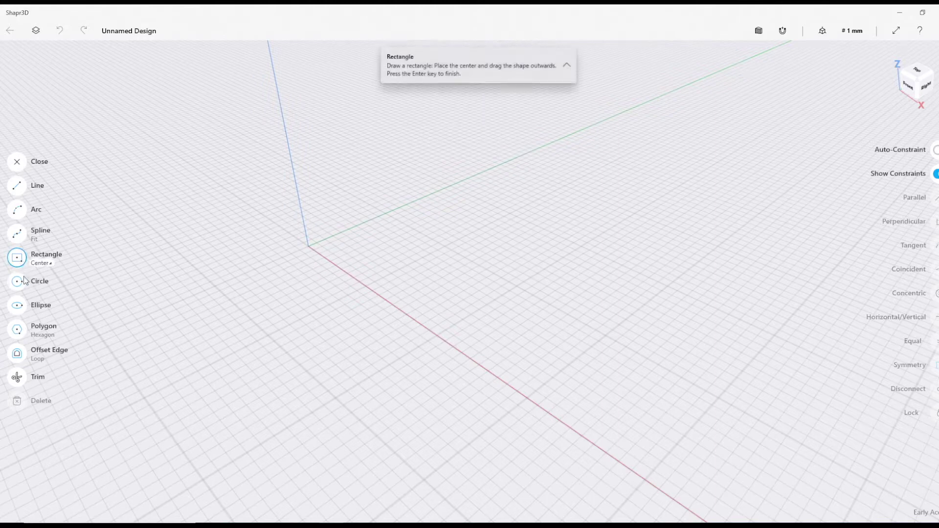
click(47, 265)
click(90, 268)
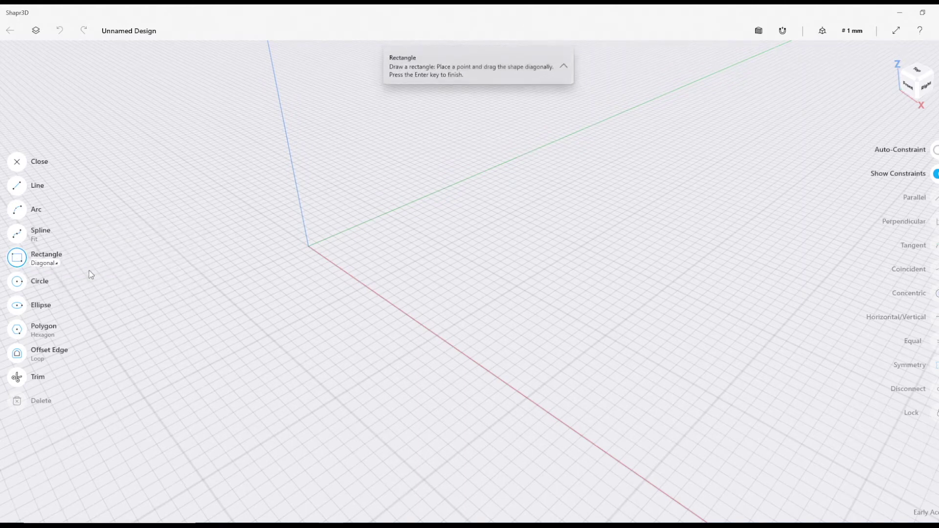
drag(309, 248, 622, 278)
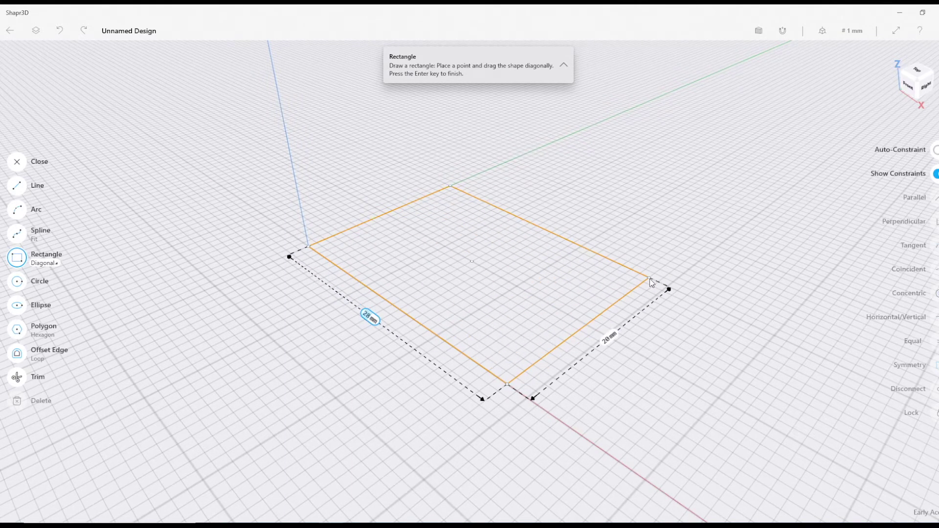
text(120)
key(Return)
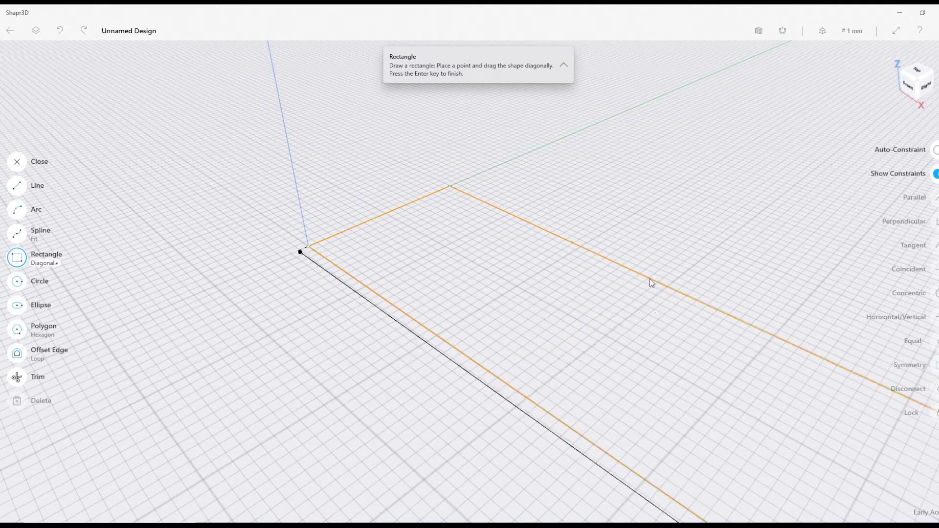
Set the rectangle's other side to 100 mm and close the sketch
scroll(650, 279, down, 10)
middle_drag(653, 298, 352, 257)
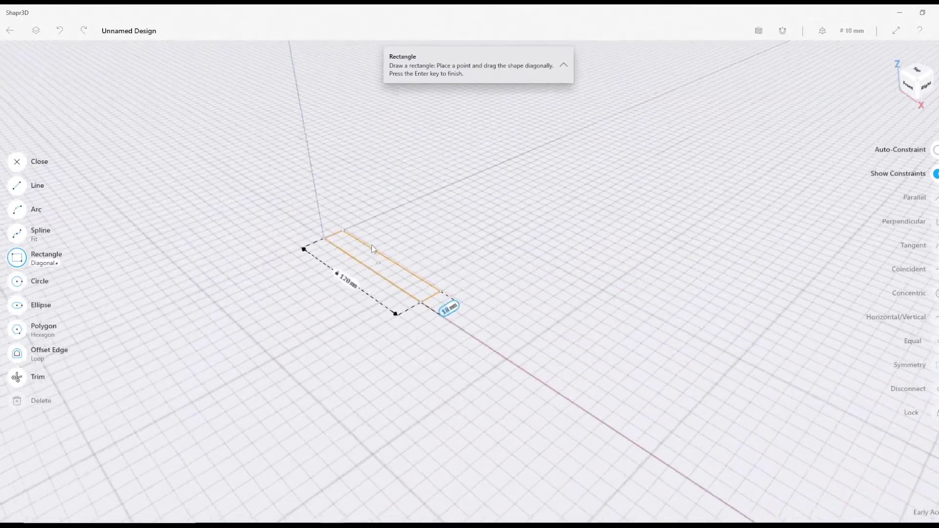
scroll(419, 292, up, 10)
scroll(426, 292, up, 3)
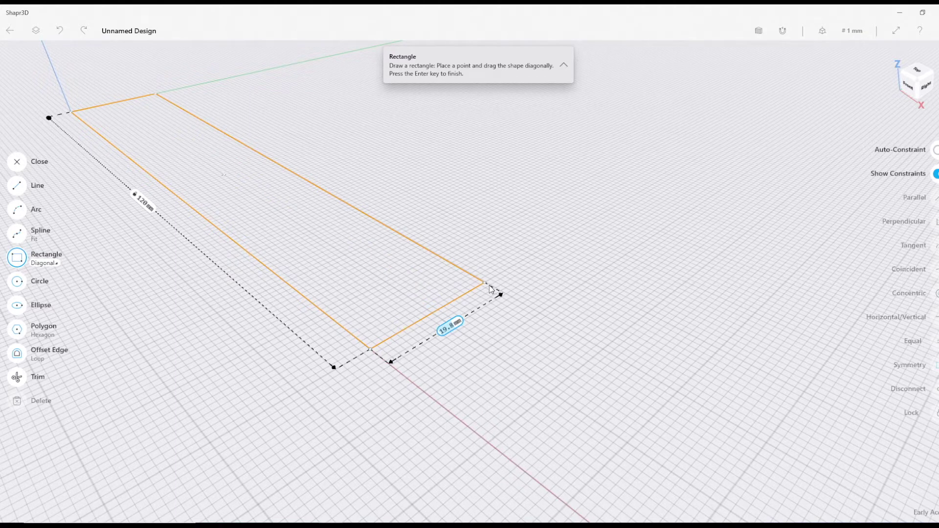
text(100)
key(Return)
scroll(489, 285, down, 5)
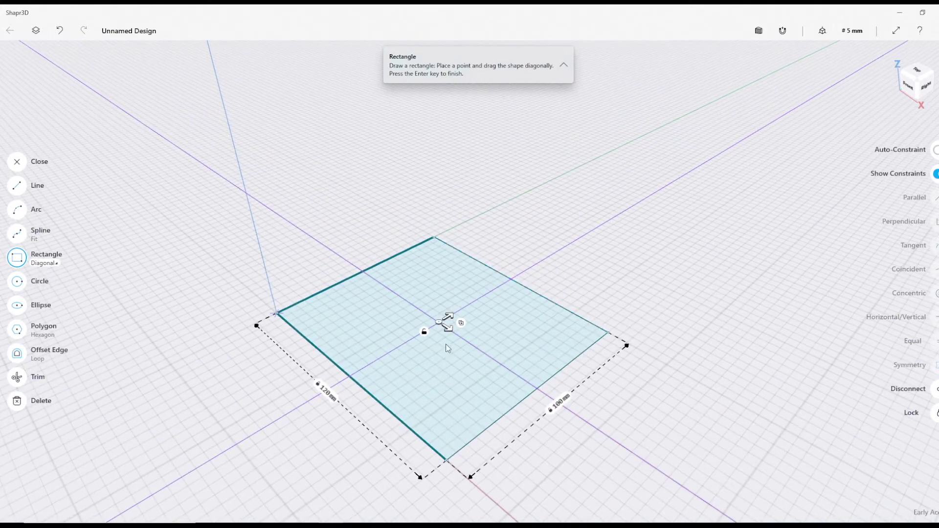
click(17, 162)
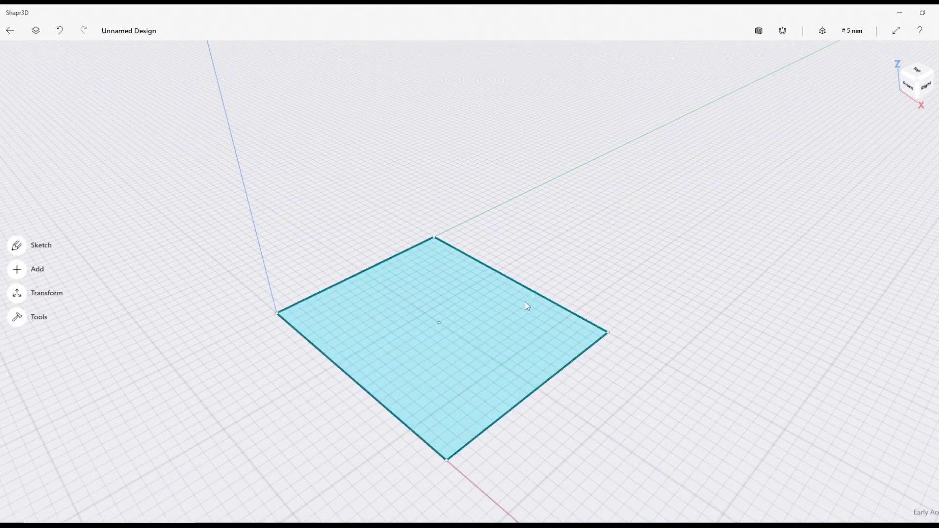
Extrude the rectangle face upward by 80 mm into a solid box
click(492, 325)
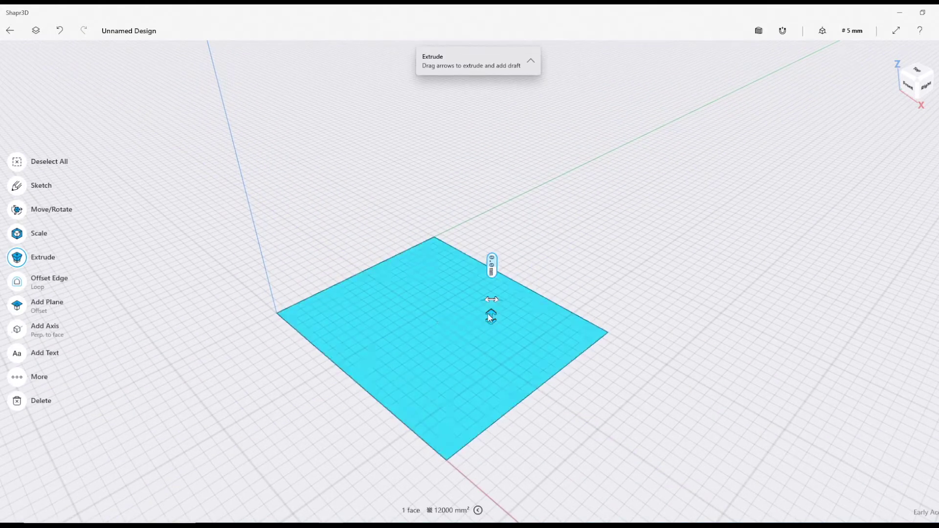
drag(491, 317, 494, 152)
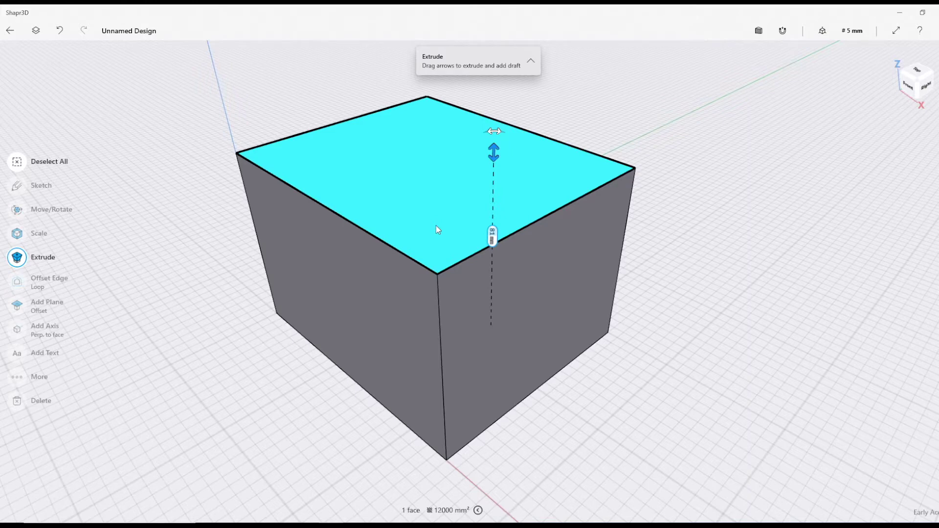
text(80)
key(Return)
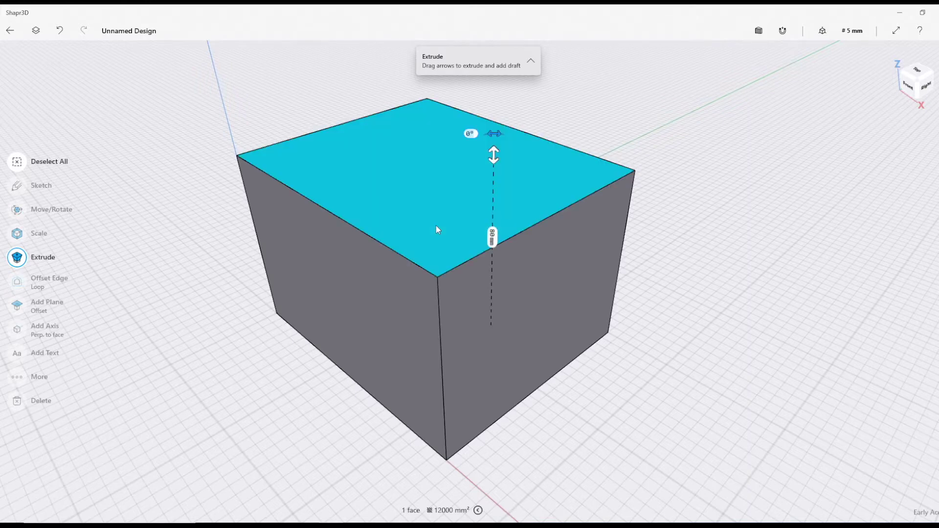
key(Escape)
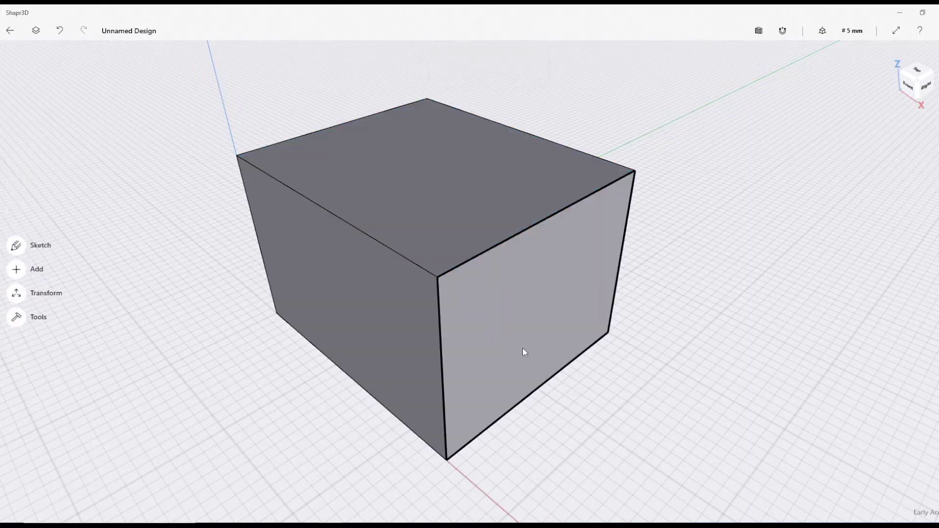
right_drag(615, 351, 533, 336)
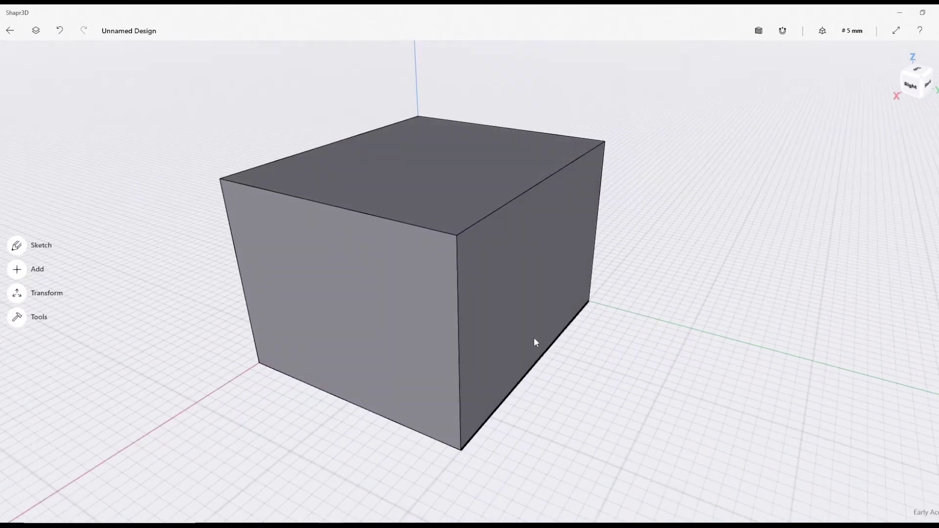
Shell the box with its right face removed as the opening
click(18, 319)
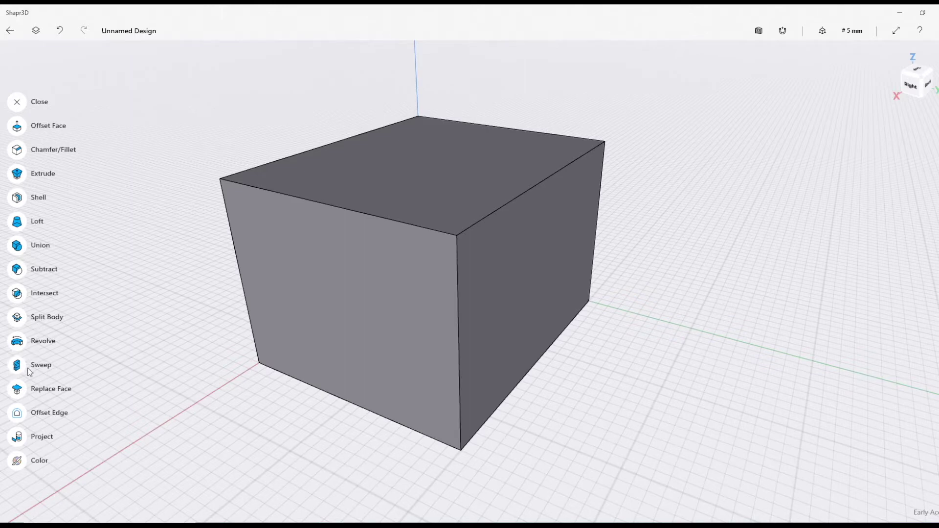
click(16, 198)
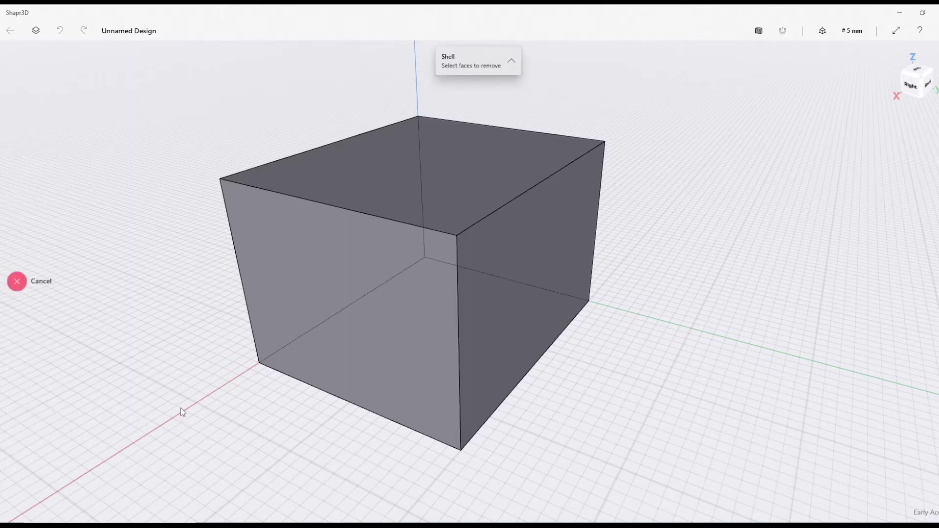
click(562, 246)
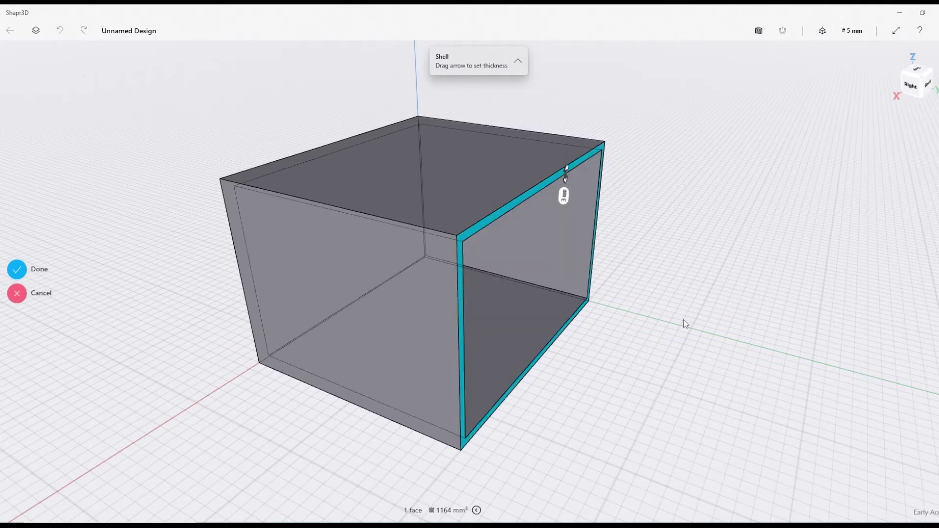
right_drag(685, 323, 651, 322)
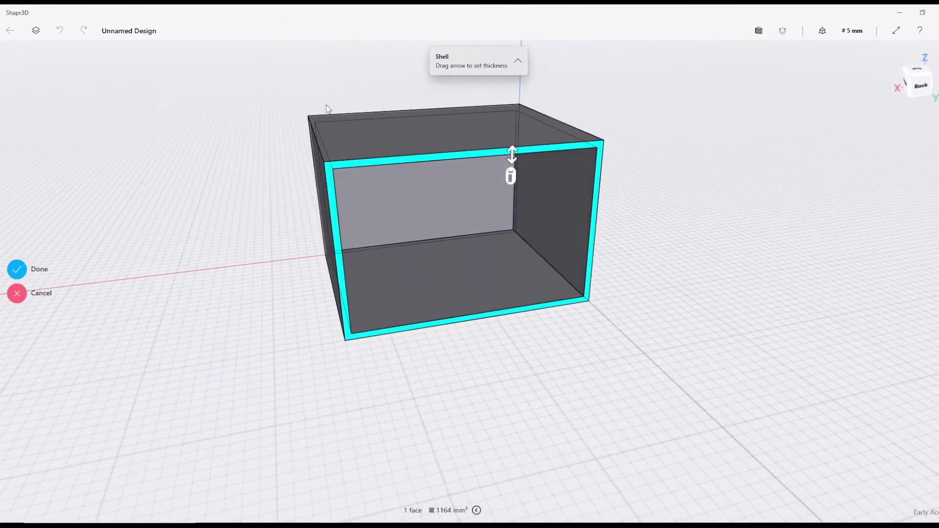
right_drag(484, 341, 541, 367)
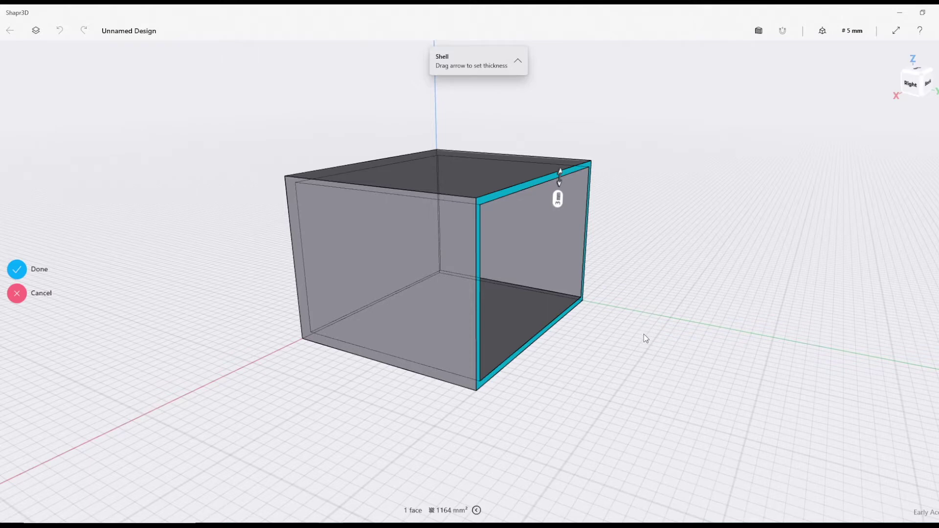
right_drag(639, 348, 611, 348)
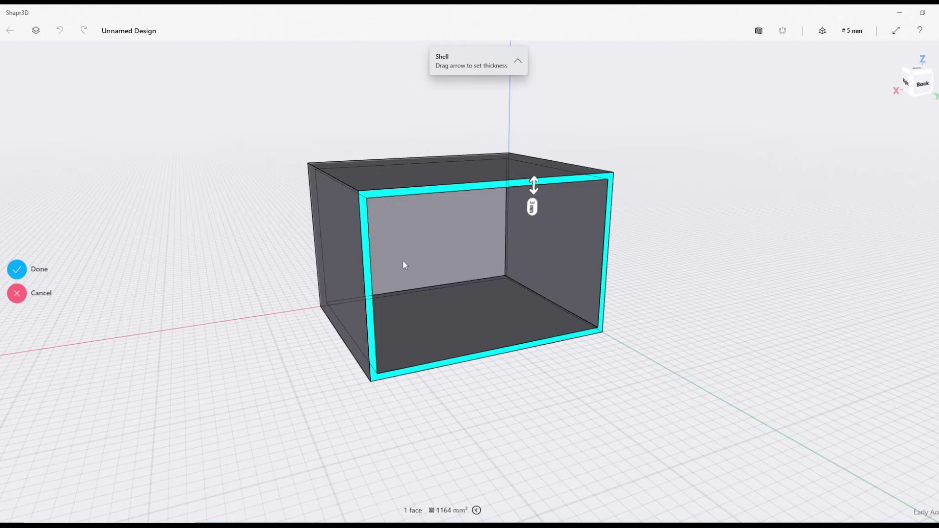
click(15, 272)
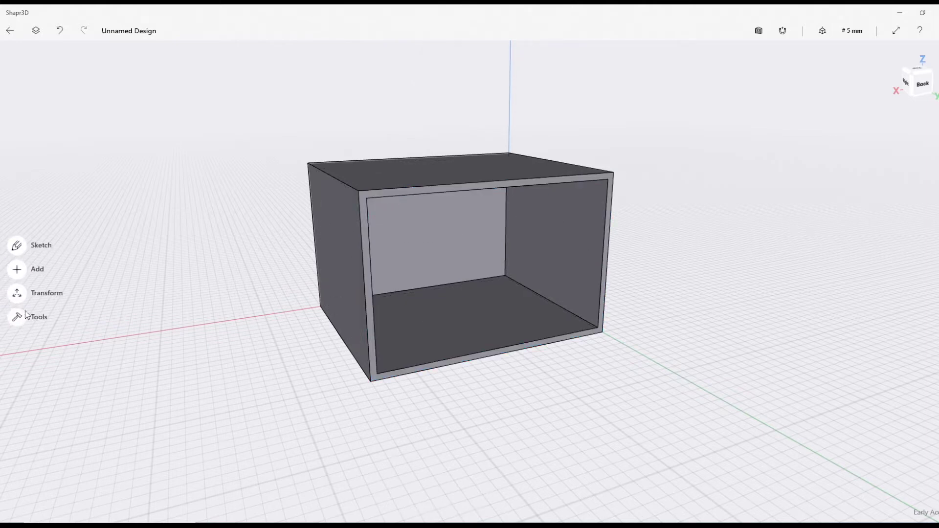
Split the box along its back inner face
click(18, 319)
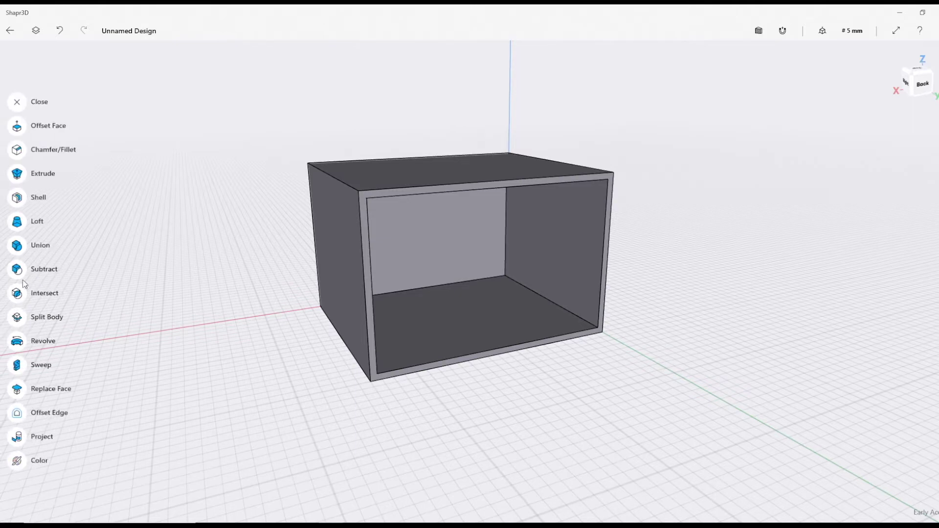
click(18, 318)
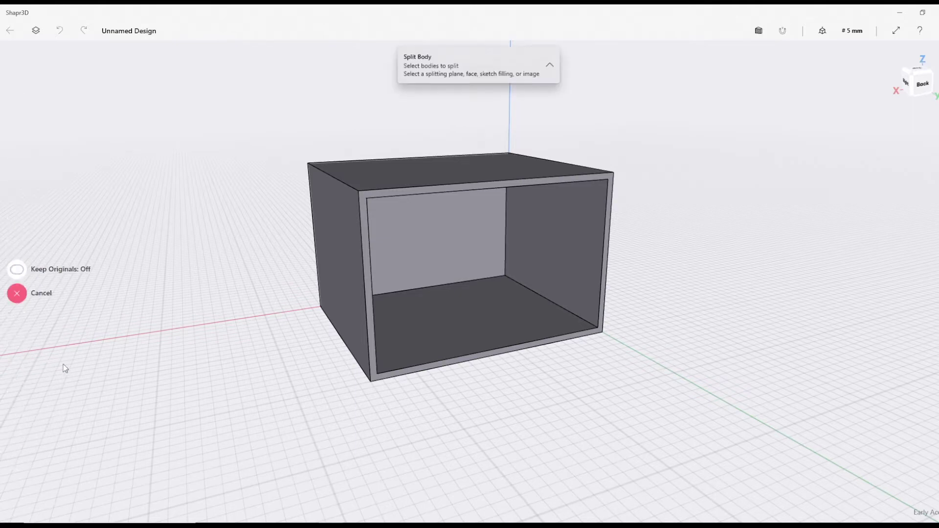
click(399, 225)
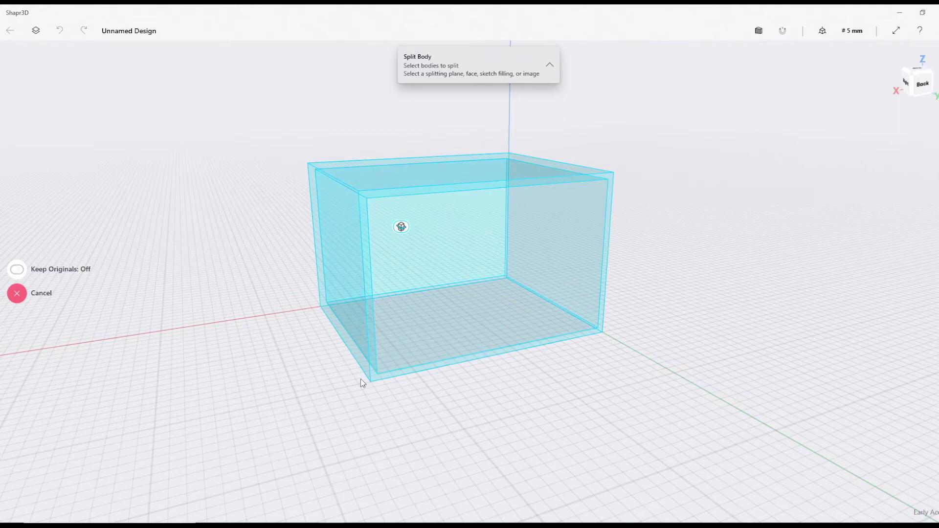
click(482, 214)
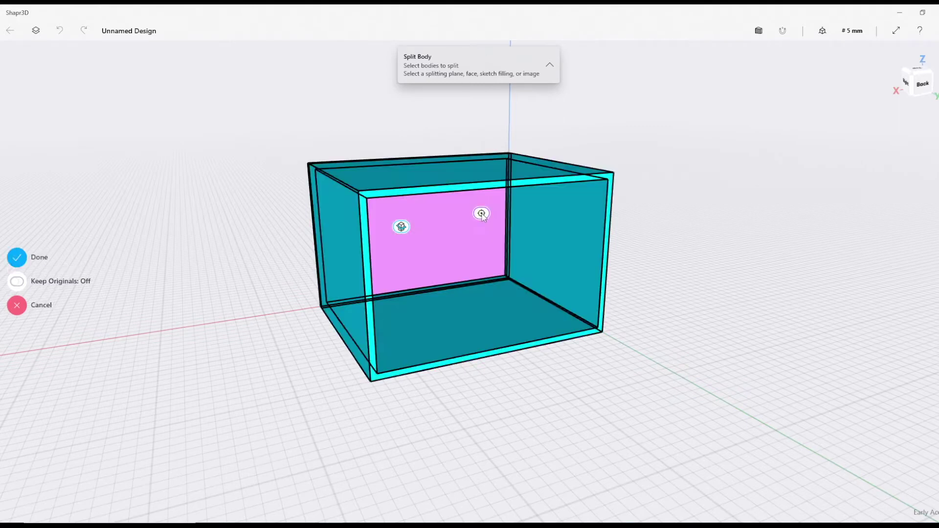
right_drag(305, 223, 292, 239)
click(14, 258)
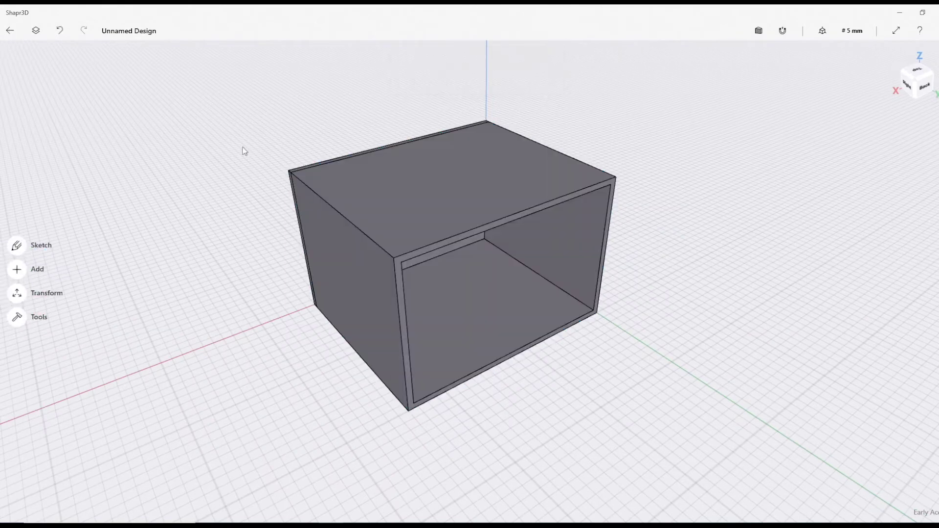
In the Items list, leave Body 01* hidden and Body 01 visible, then close the list
click(35, 30)
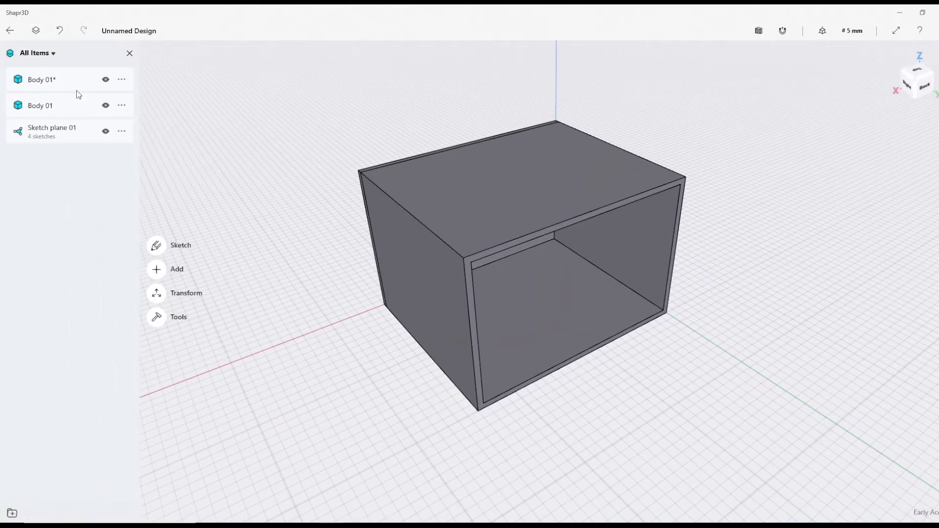
click(106, 80)
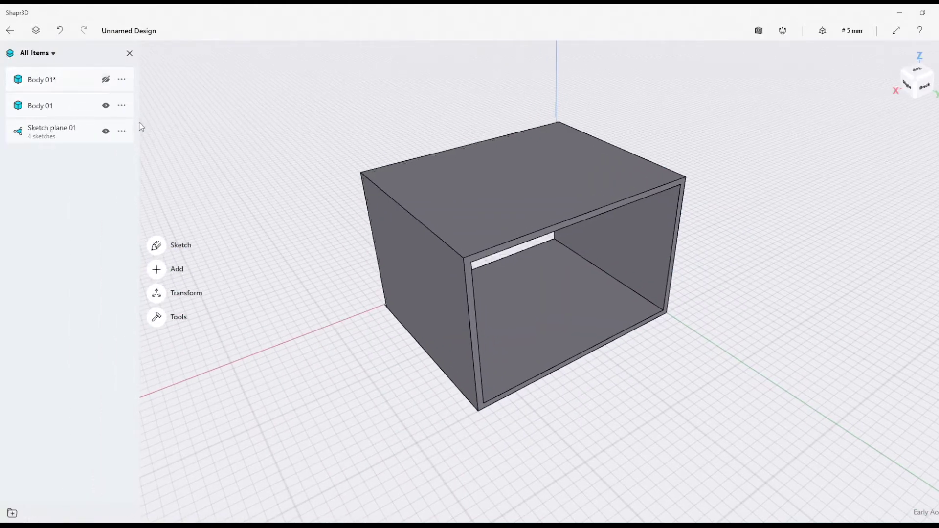
click(106, 80)
click(105, 105)
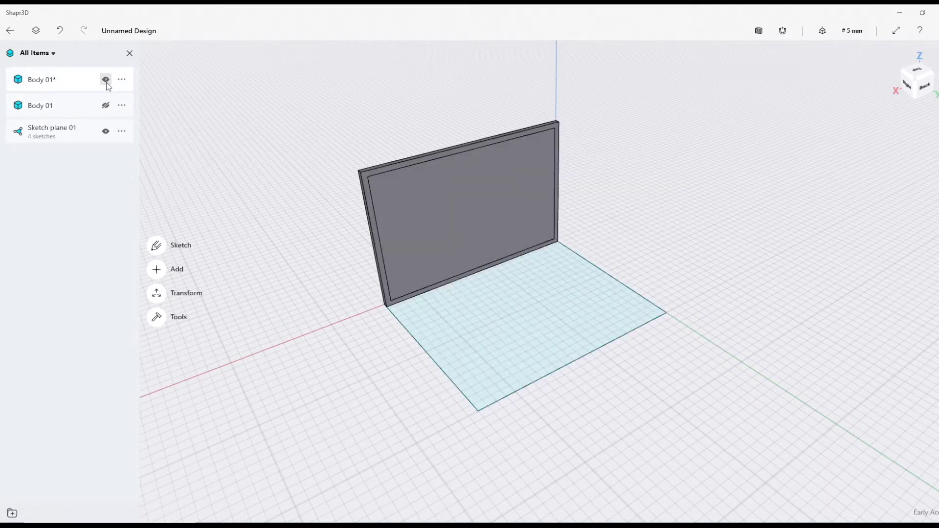
click(105, 79)
click(106, 105)
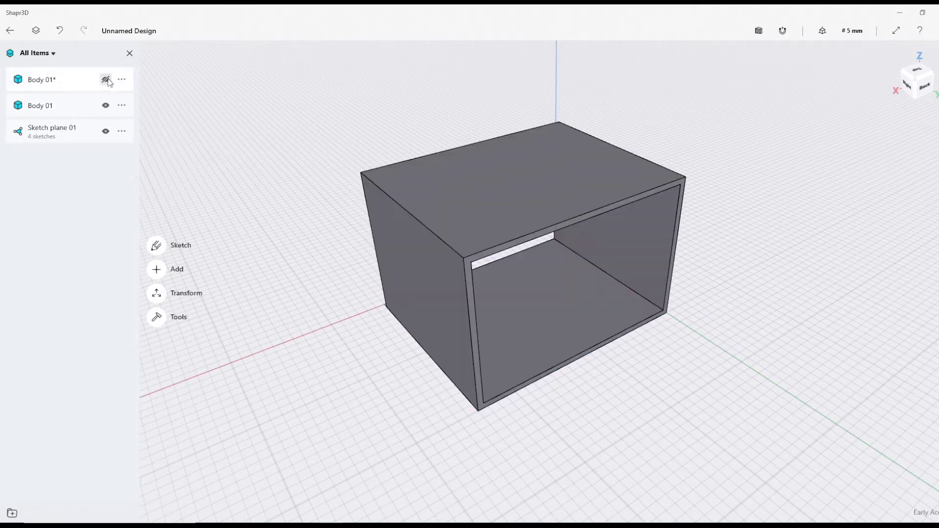
click(105, 79)
click(106, 80)
right_drag(531, 390, 558, 369)
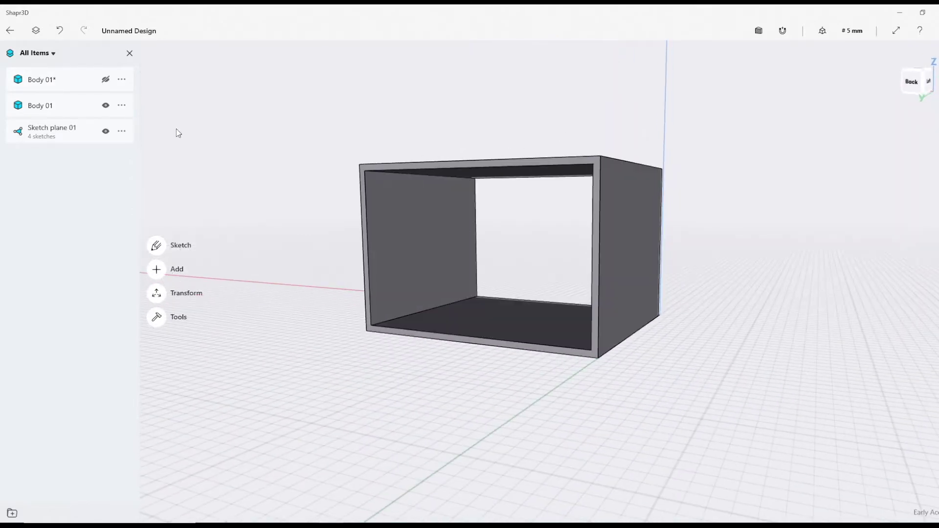
click(129, 53)
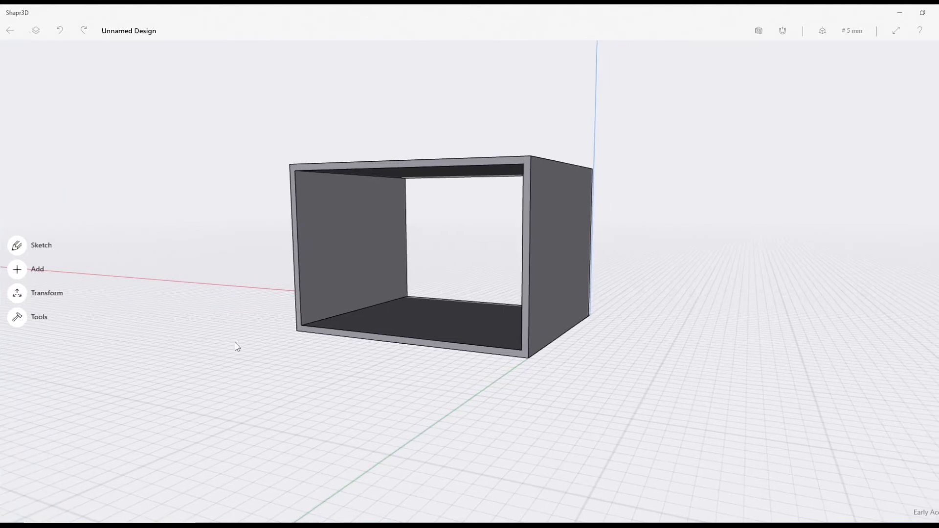
Split Body on the box shell using the left inner wall and the floor as splitting faces
click(17, 318)
click(19, 318)
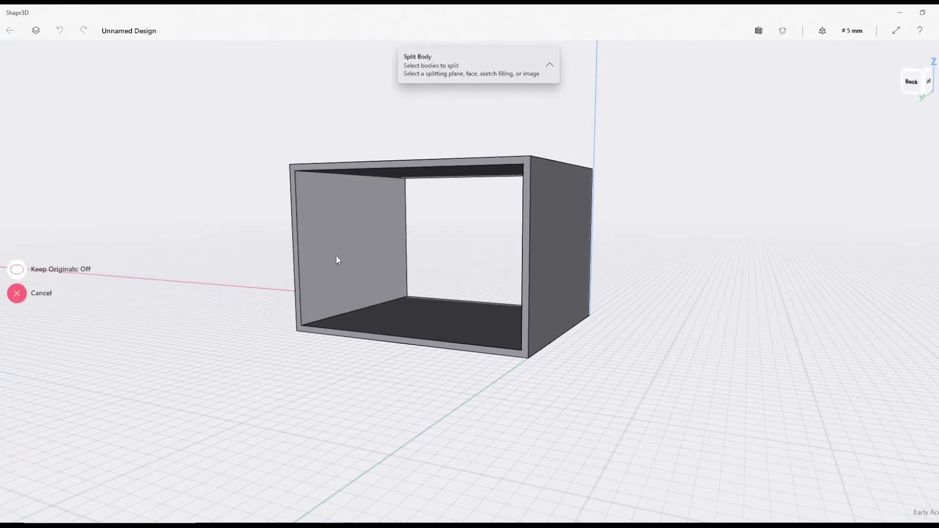
click(336, 256)
click(374, 194)
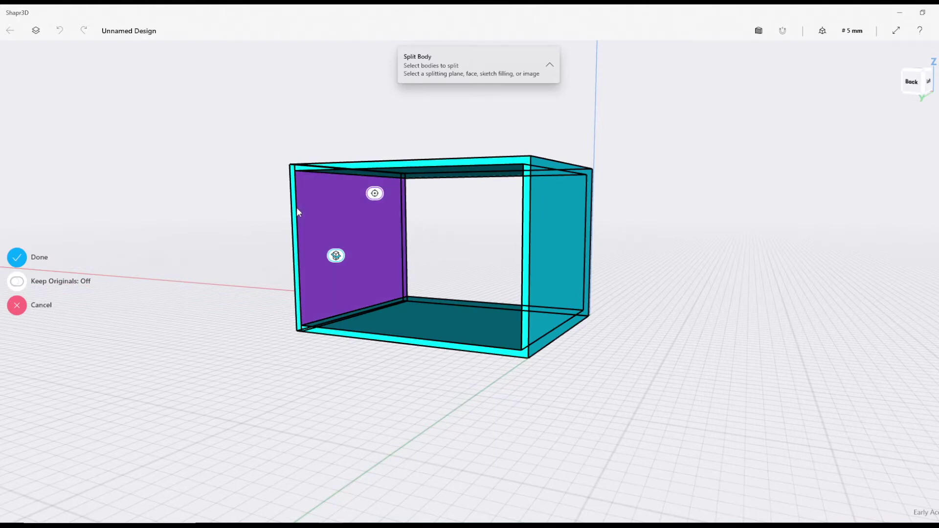
right_drag(296, 207, 357, 135)
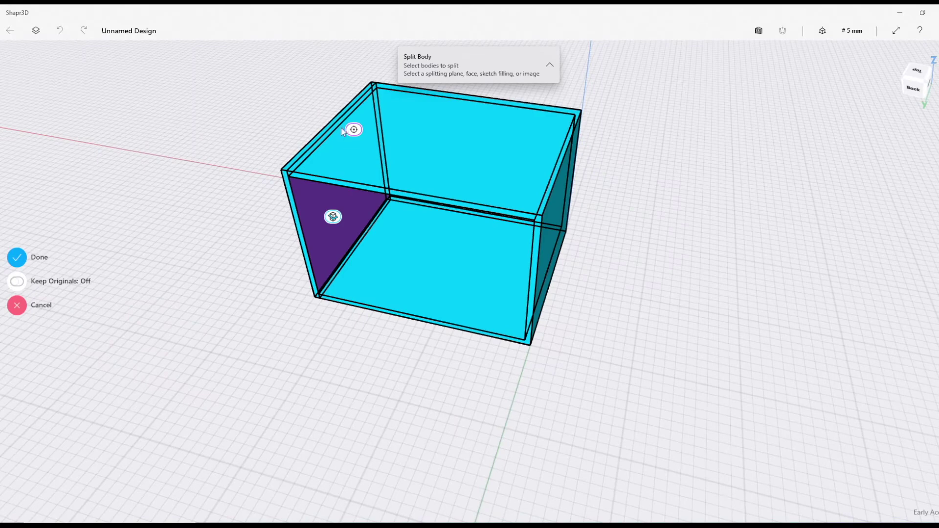
right_drag(243, 290, 244, 224)
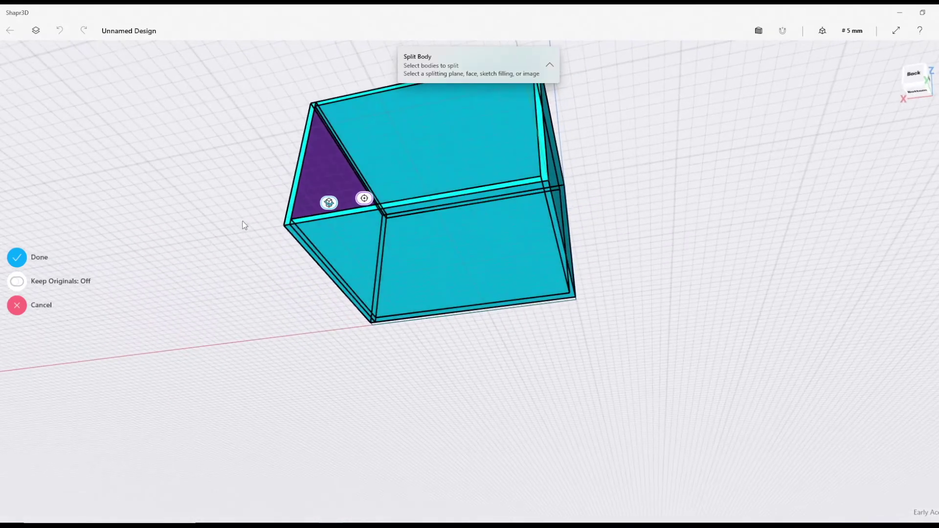
click(445, 116)
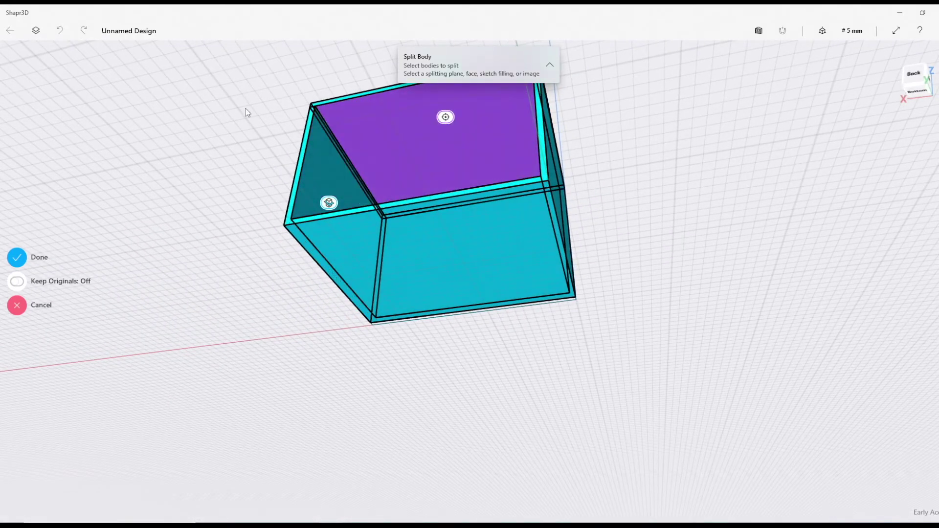
right_drag(245, 108, 259, 155)
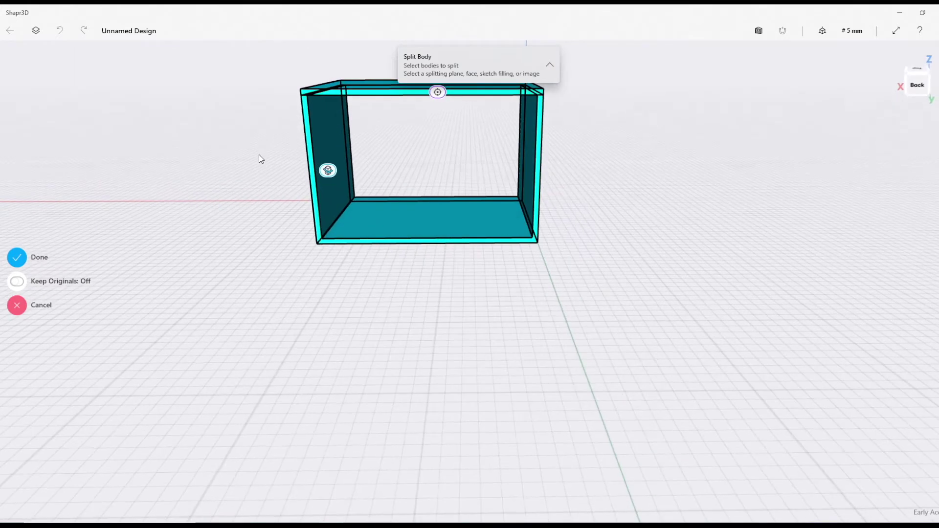
click(17, 258)
right_drag(47, 262, 275, 240)
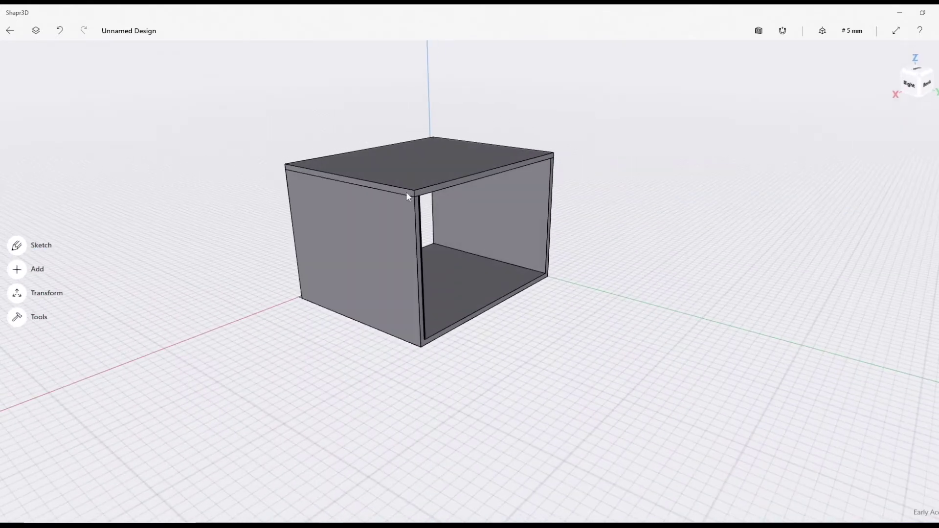
Hide Body 01 in the Items list to isolate the U-shaped part
right_drag(166, 266, 263, 365)
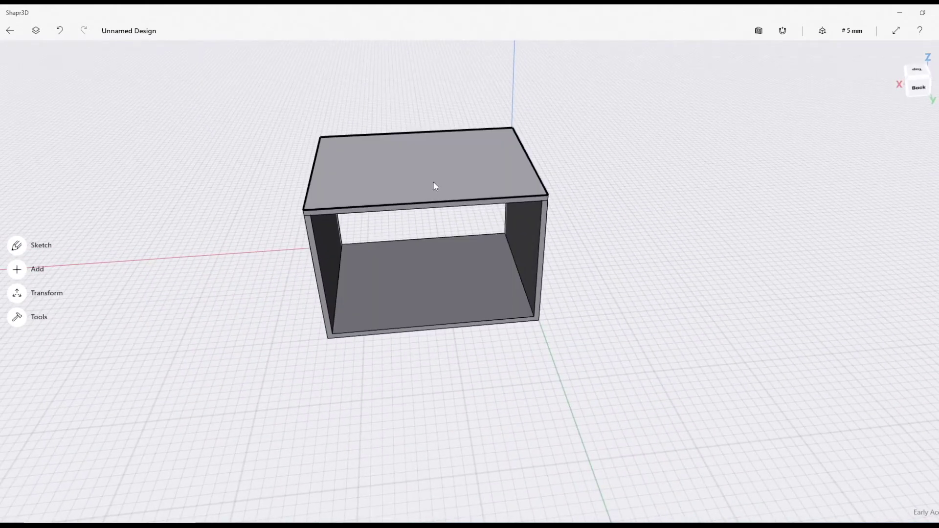
click(35, 30)
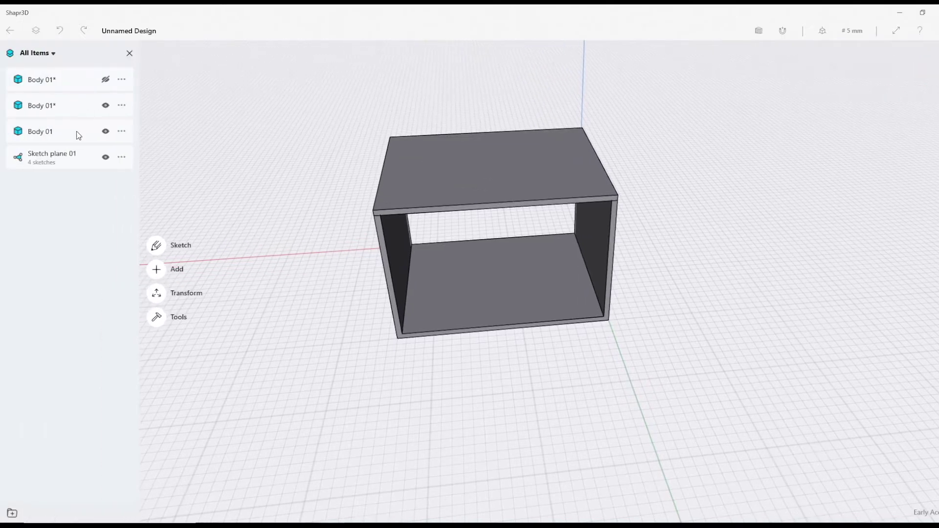
click(106, 106)
click(106, 106)
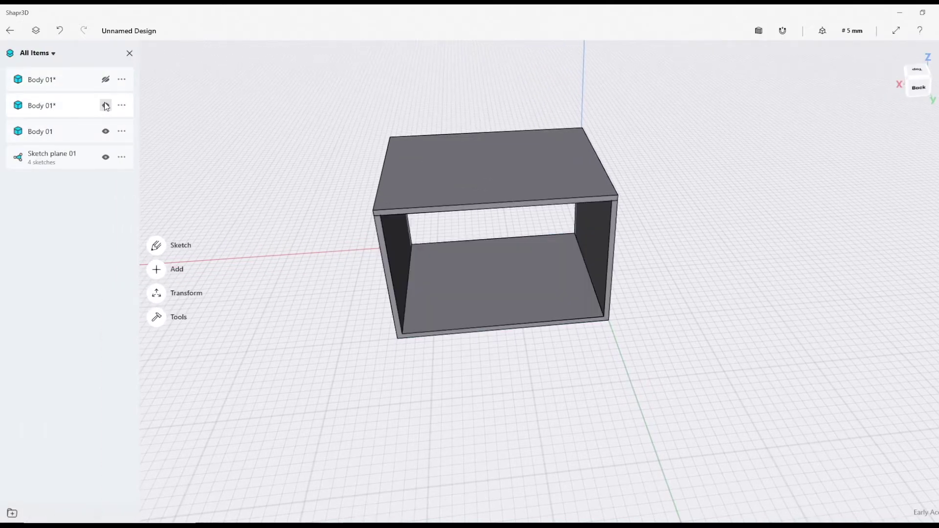
click(106, 131)
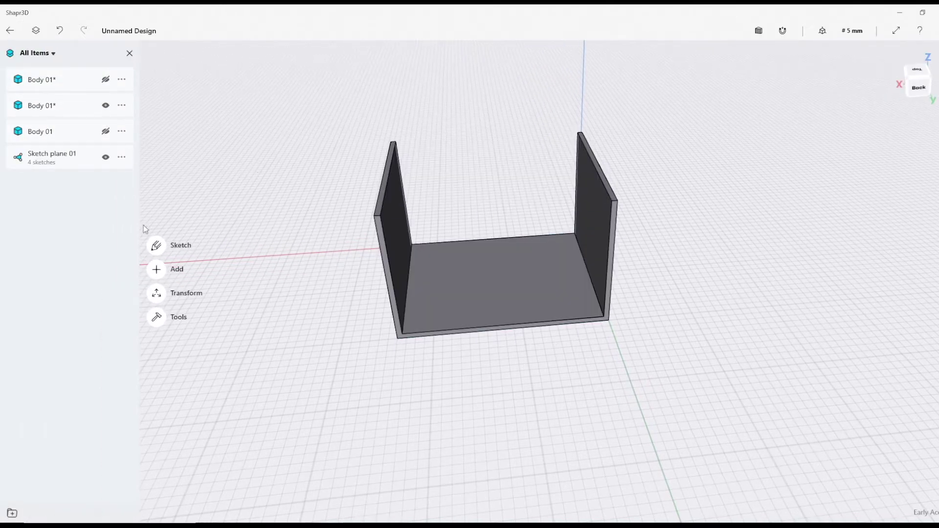
Split the U-shaped part using its floor as the splitting face
click(172, 327)
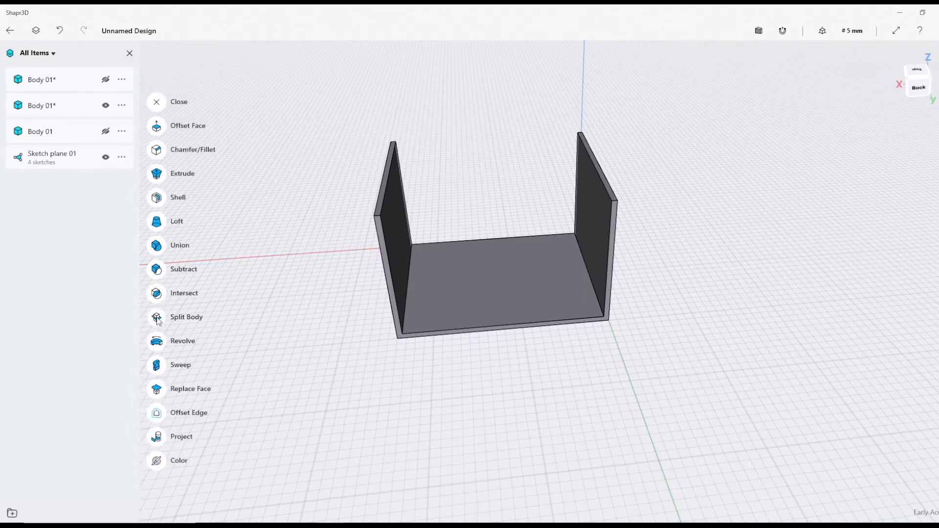
click(158, 318)
click(522, 305)
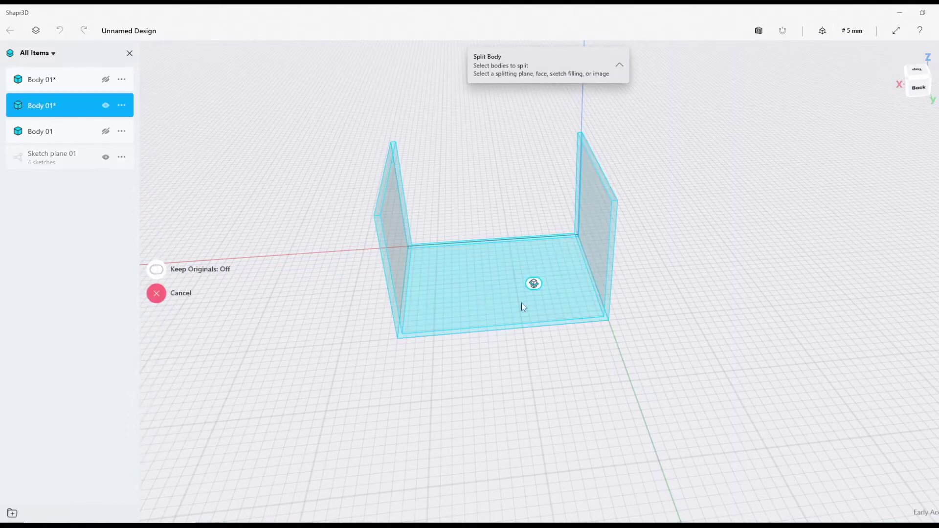
click(455, 314)
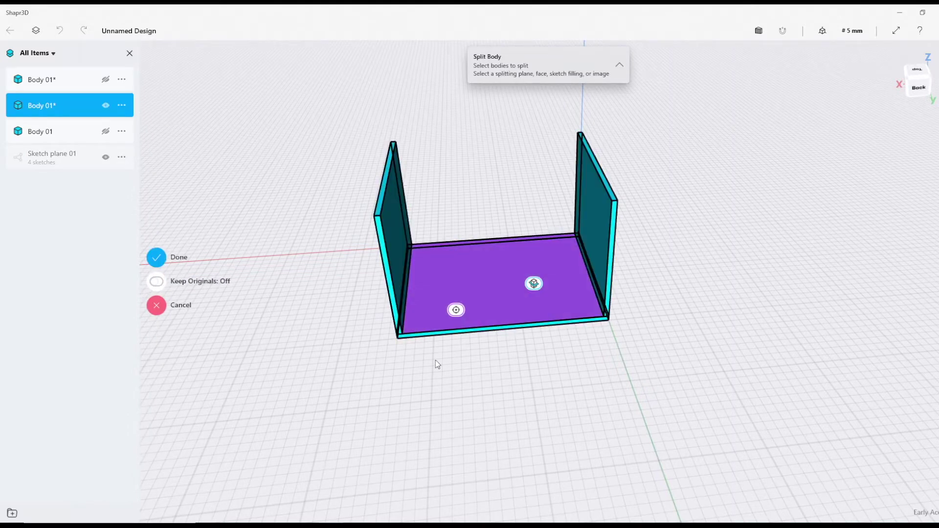
click(157, 257)
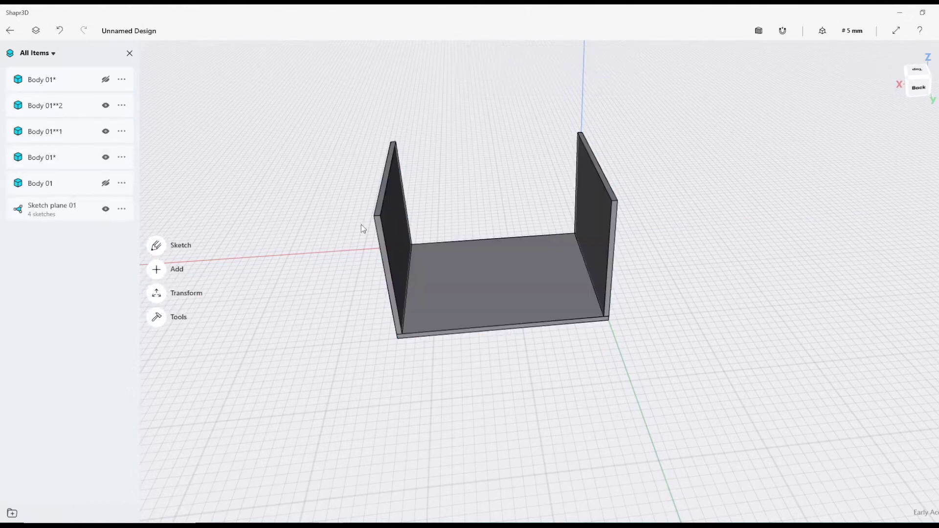
Show Body 01* and Body 01 again so all five bodies are visible
click(106, 80)
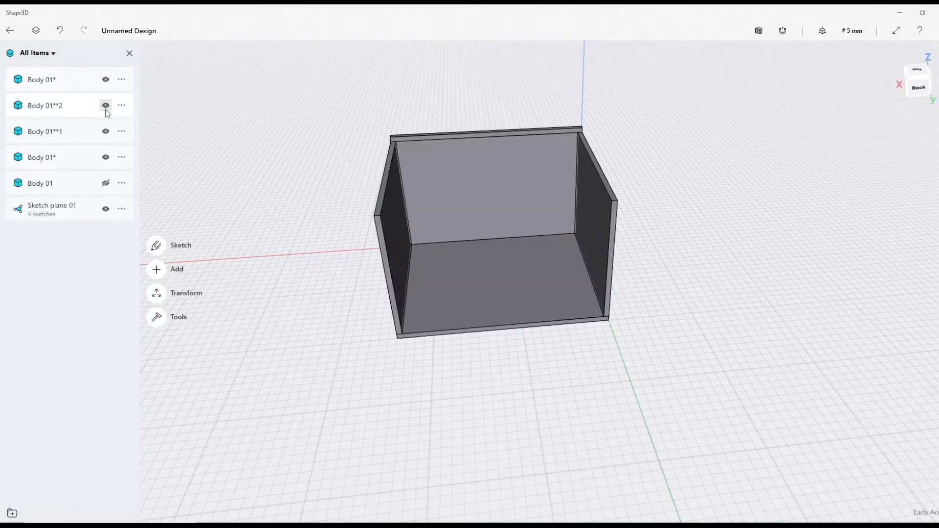
click(106, 184)
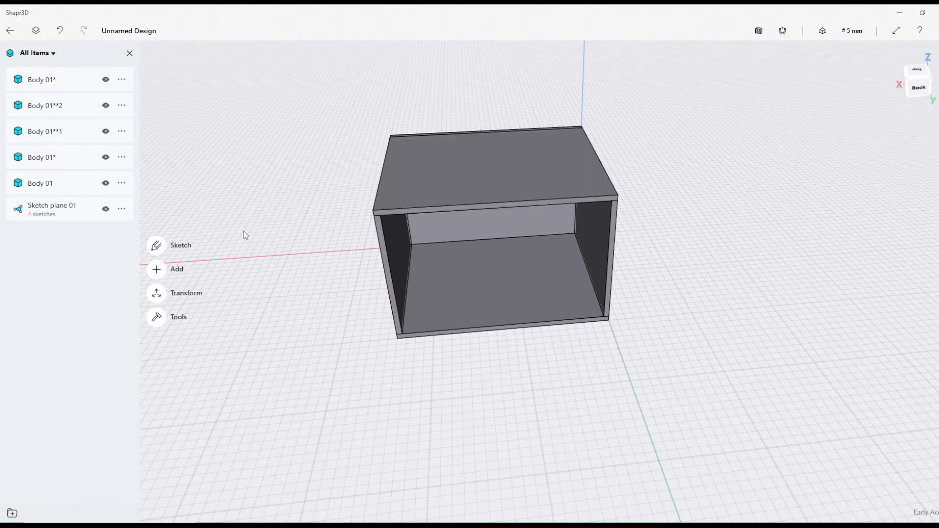
right_drag(245, 233, 504, 277)
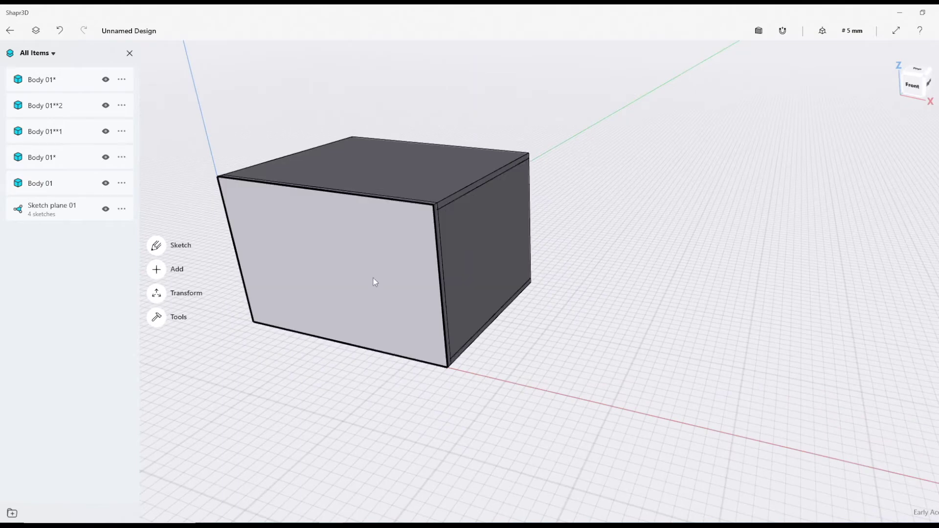
Copy the box's front panel 117 mm back behind the box, then start a new sketch
click(130, 53)
click(429, 264)
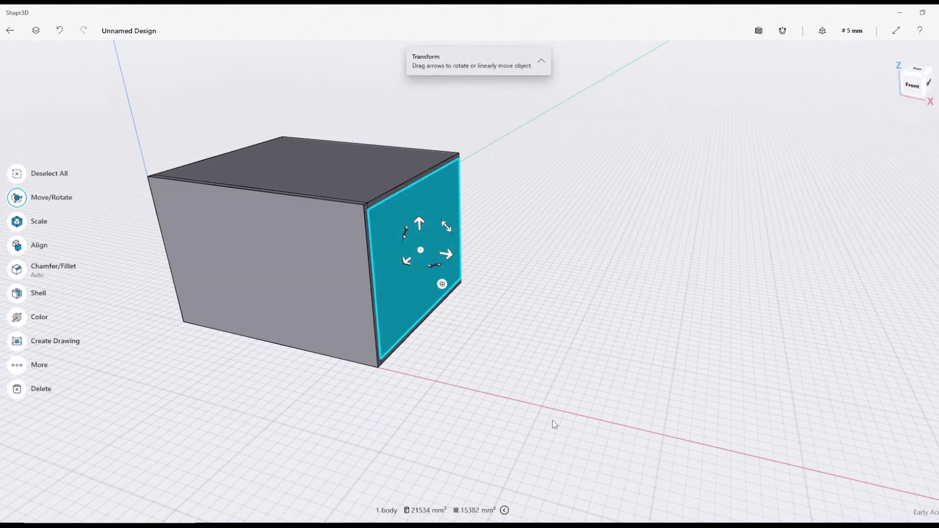
click(364, 167)
click(563, 288)
click(226, 244)
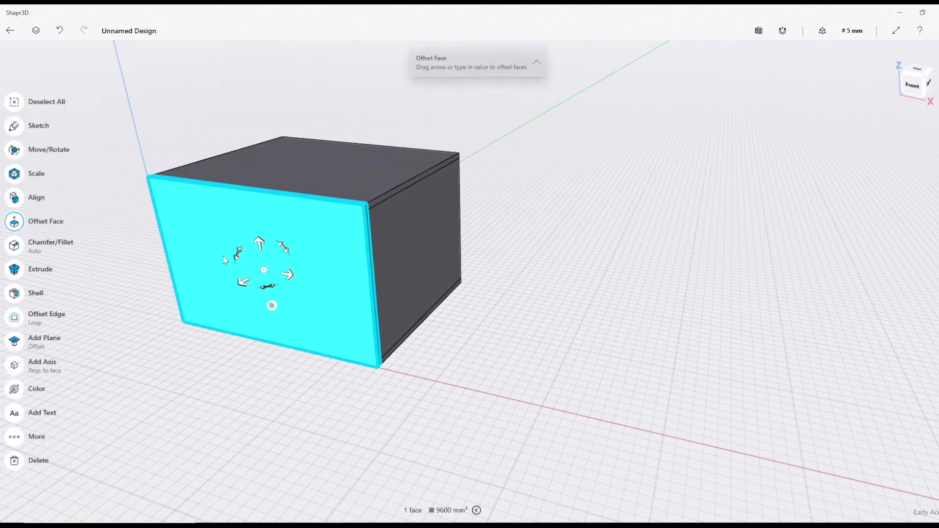
click(272, 306)
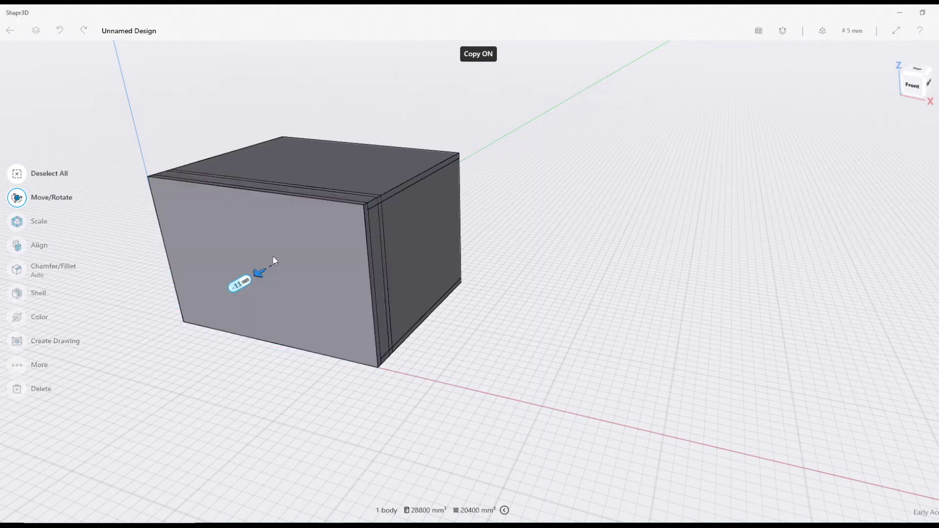
drag(273, 260, 361, 206)
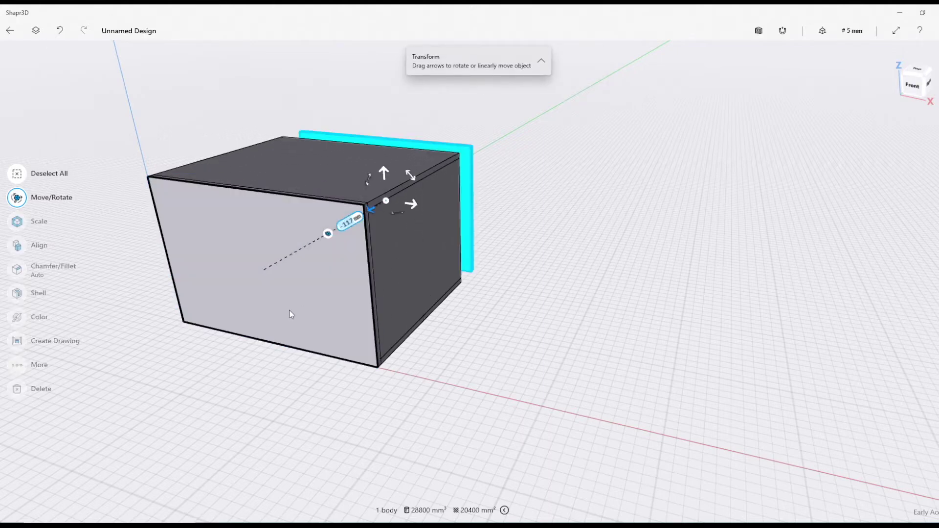
key(Escape)
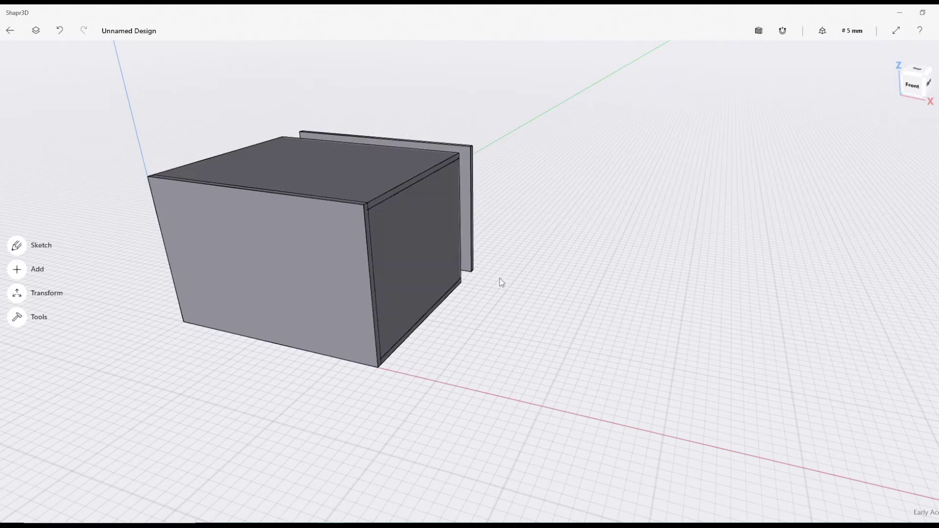
mouse_move(500, 282)
right_down()
mouse_move(409, 279)
mouse_move(492, 279)
right_up()
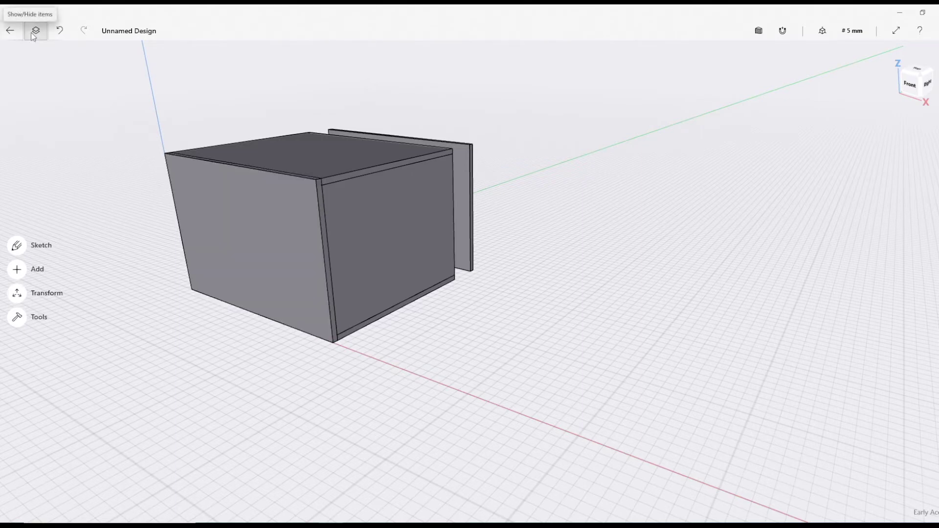
click(17, 247)
Draw a 50 mm circle on the front panel
click(246, 248)
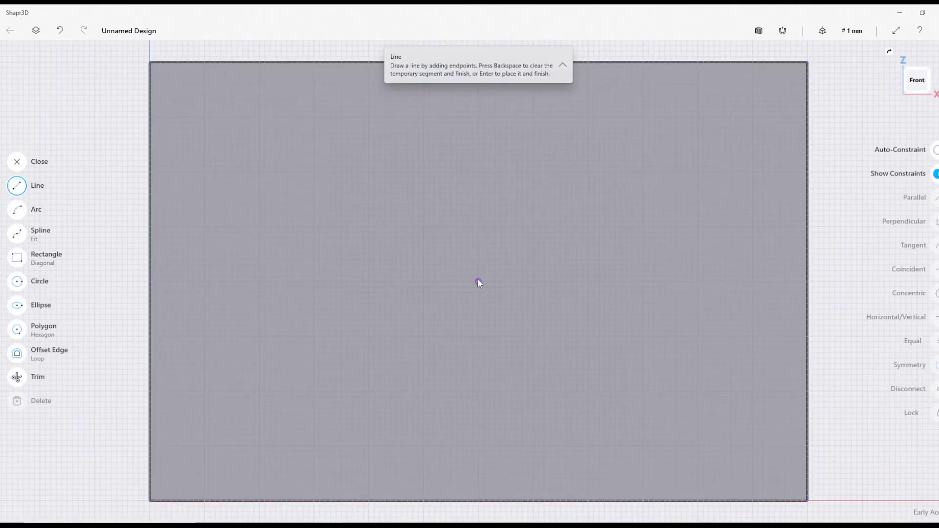
click(479, 281)
key(BackSpace)
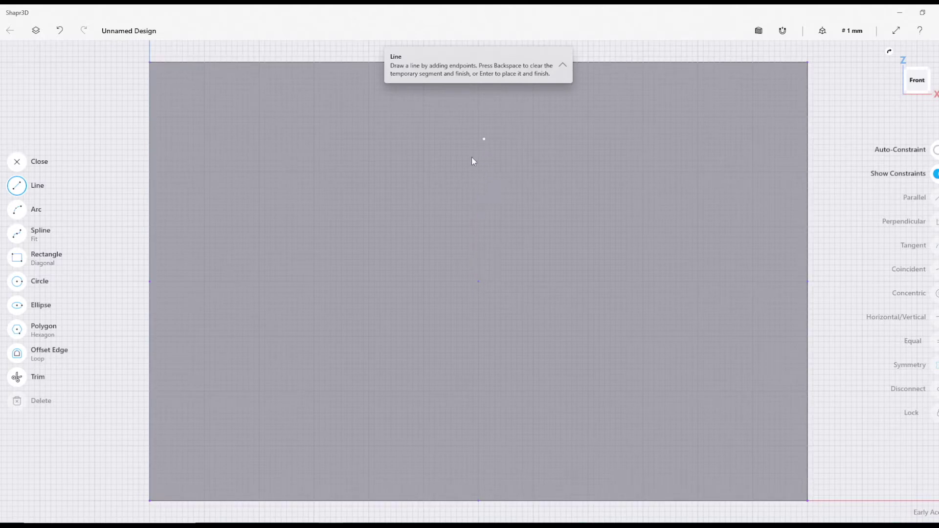
click(17, 282)
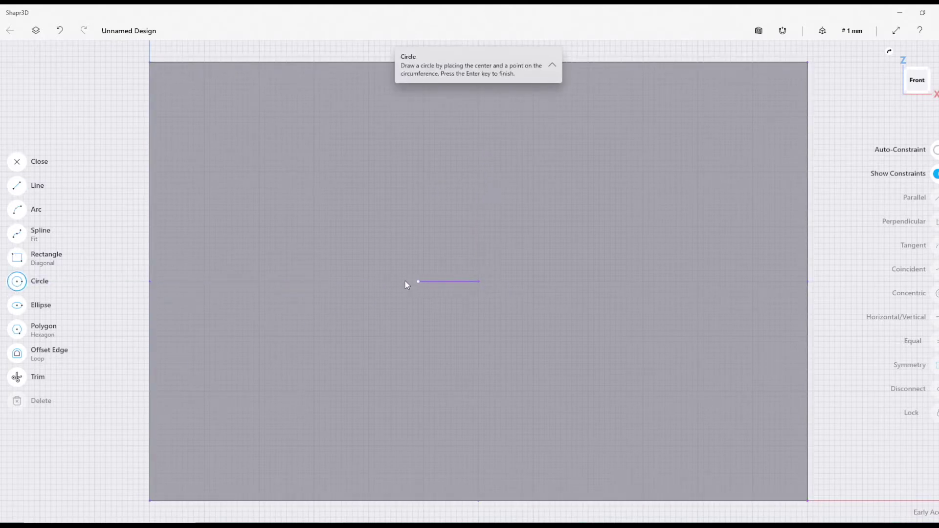
click(314, 282)
text(50)
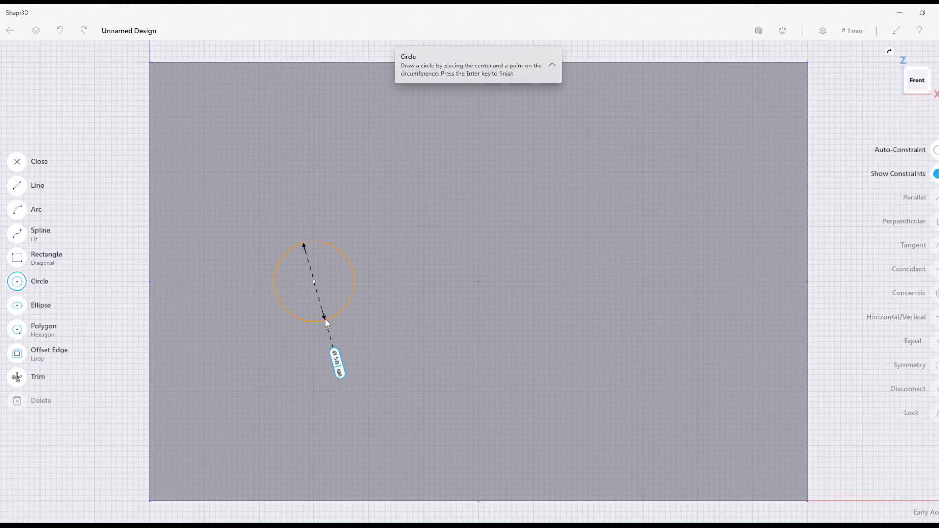
key(Return)
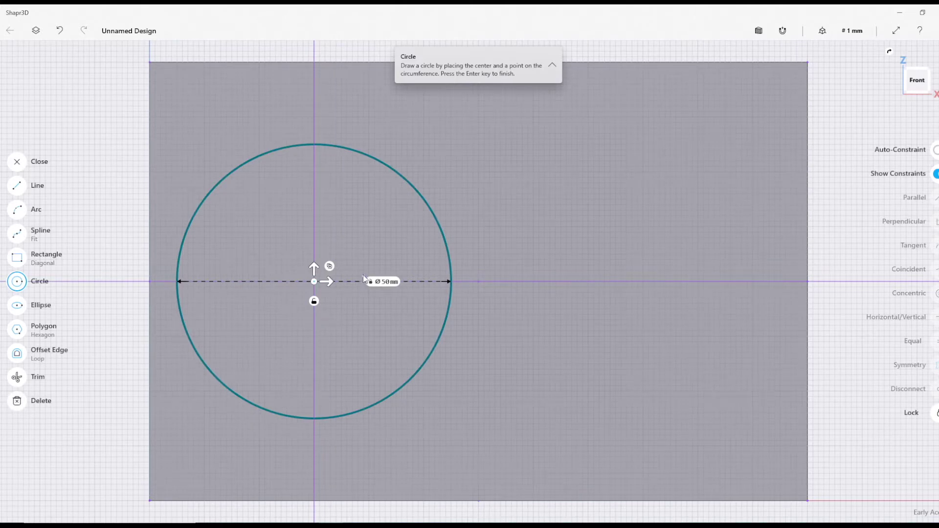
Place a copy of the 50 mm circle to its right
click(330, 267)
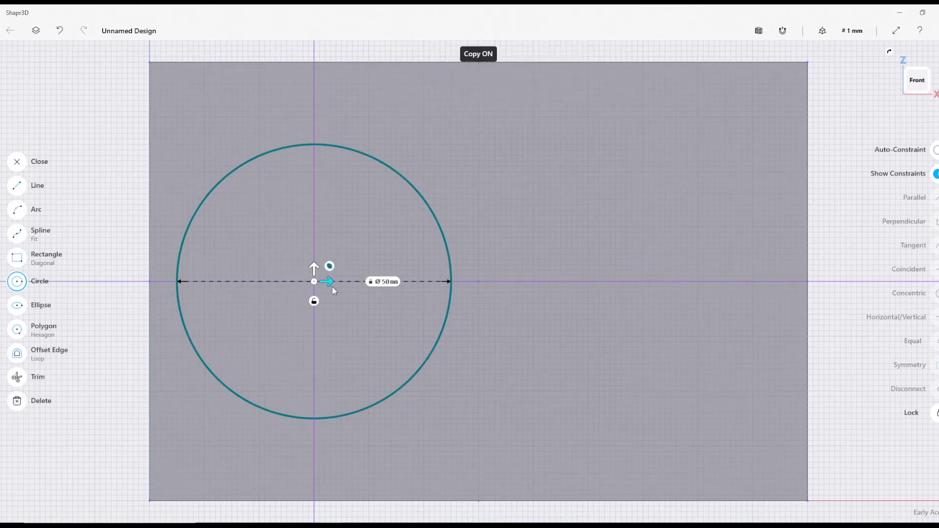
drag(324, 280, 648, 293)
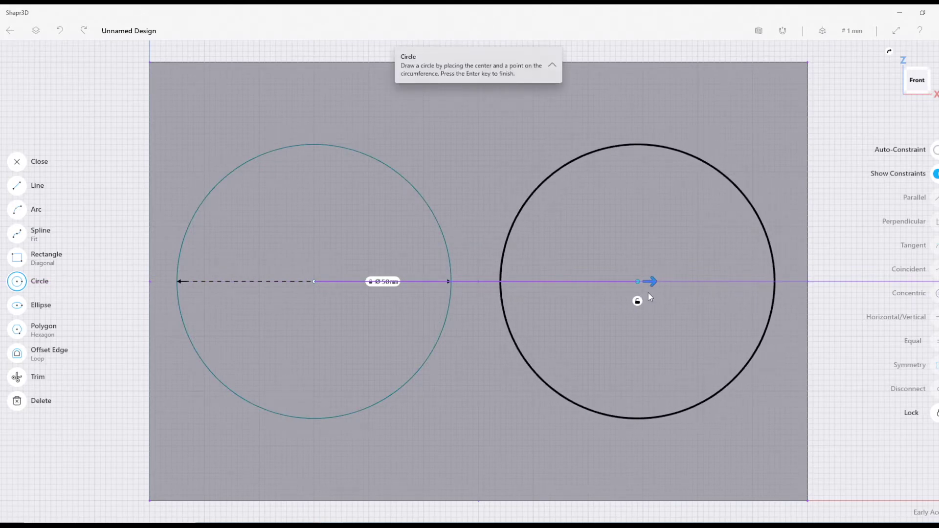
drag(649, 293, 657, 293)
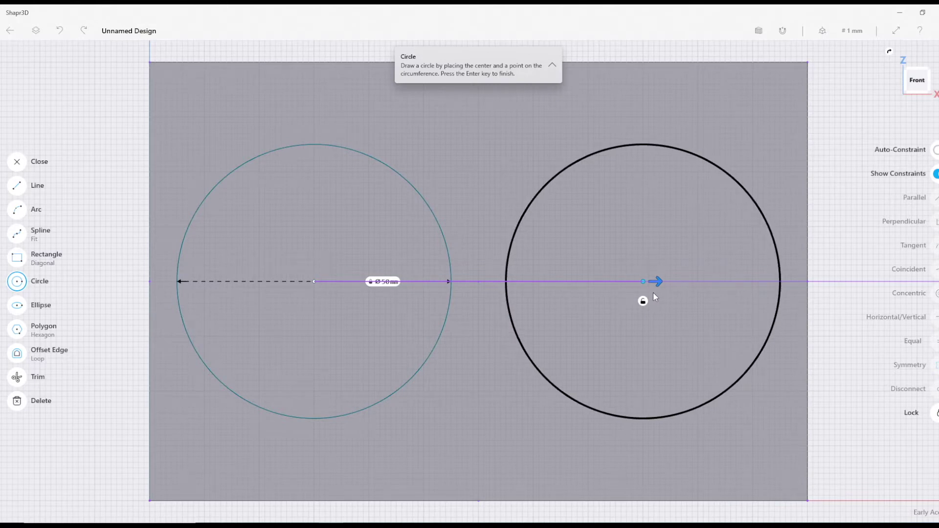
drag(653, 293, 654, 296)
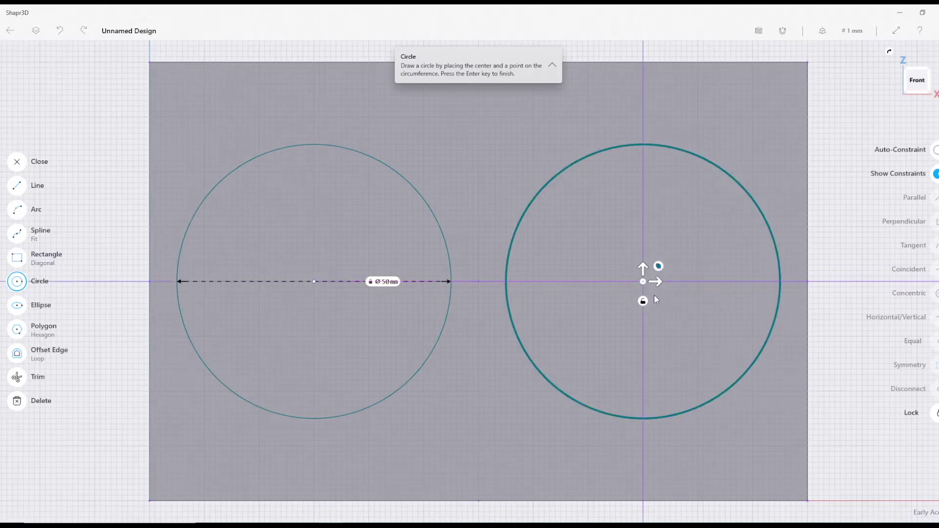
key(Escape)
Extrude both circle faces -17 mm into the front panel to cut two speaker holes
click(16, 161)
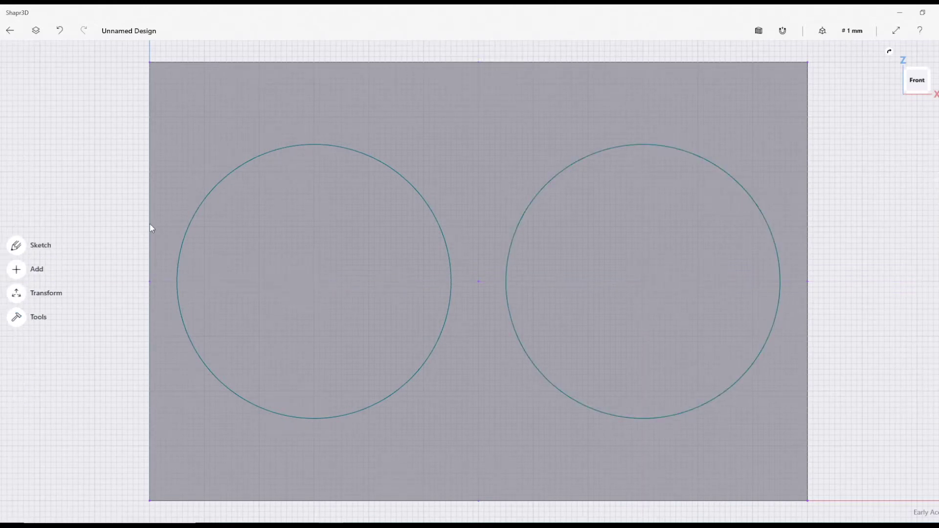
scroll(318, 268, up, 3)
scroll(321, 268, down, 3)
scroll(329, 269, down, 5)
scroll(400, 226, up, 2)
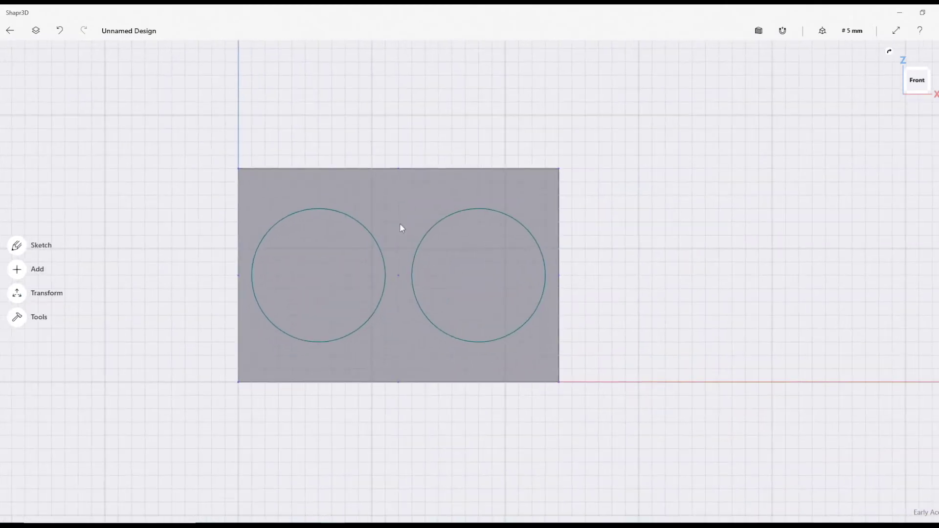
right_drag(483, 210, 437, 239)
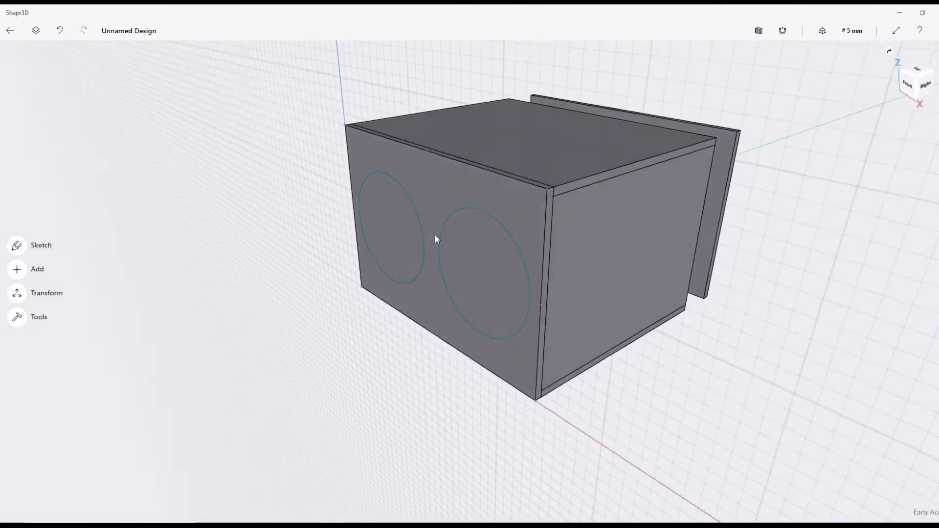
click(494, 260)
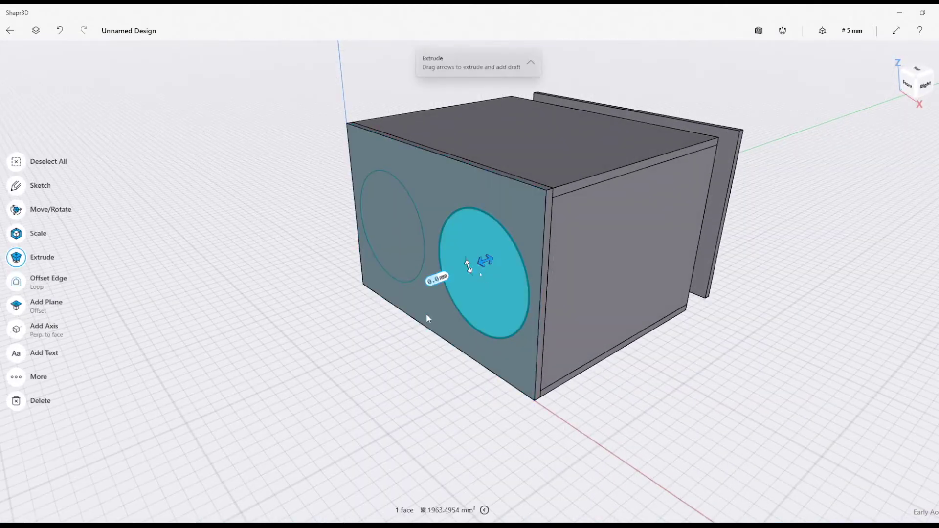
click(397, 242)
drag(396, 225, 428, 215)
key(Escape)
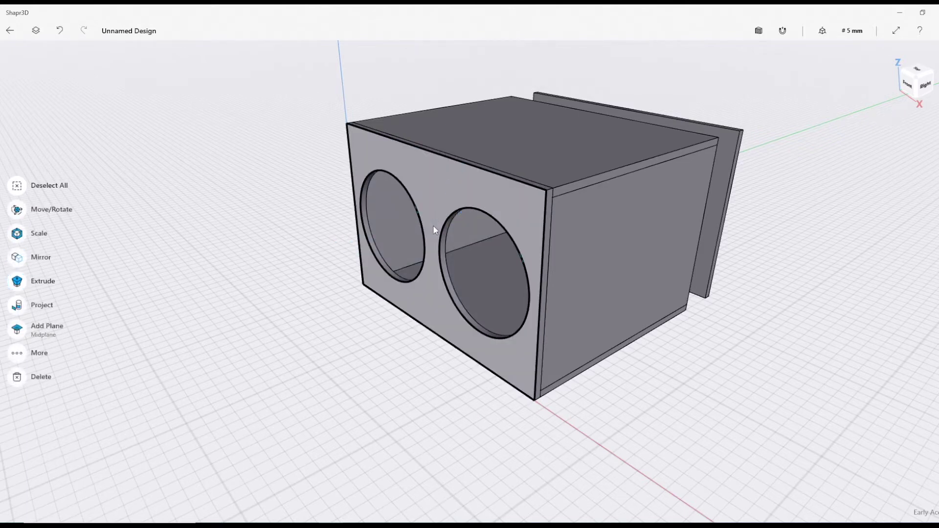
mouse_move(511, 257)
right_down()
mouse_move(561, 252)
mouse_move(501, 262)
mouse_move(526, 257)
right_up()
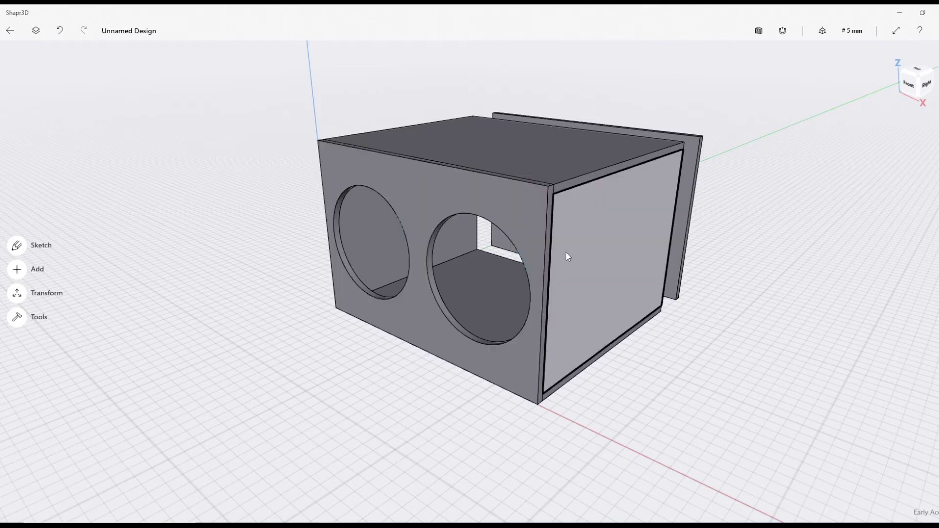
Hide the back panel and the other Body 01 panels so only the holed front panel stays visible
click(36, 30)
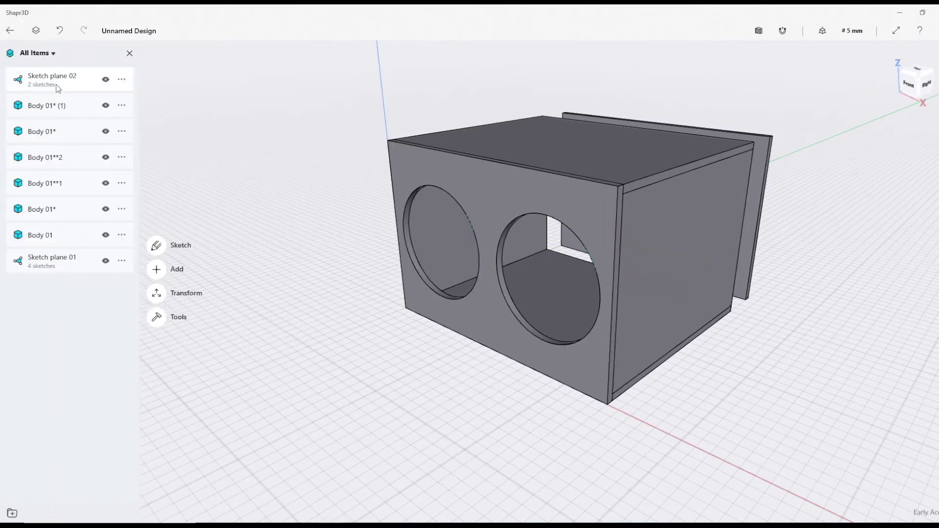
click(99, 106)
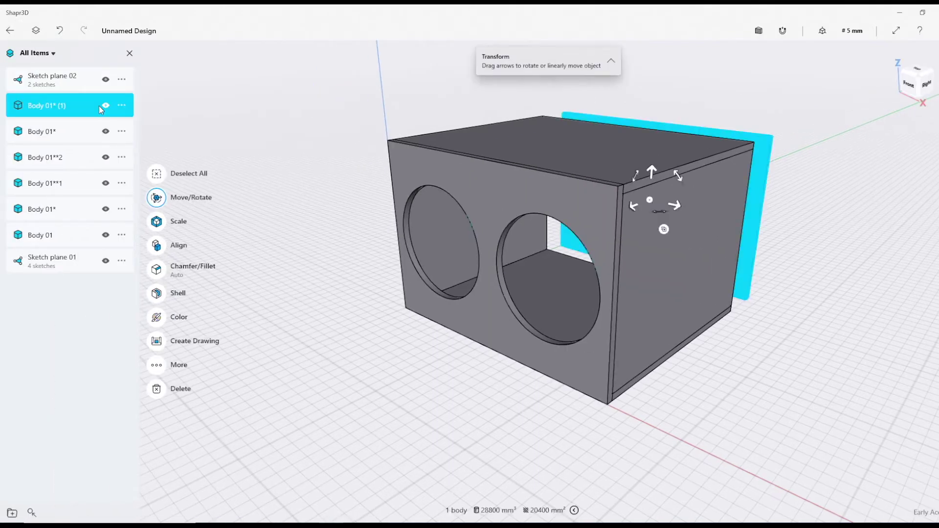
click(106, 106)
click(81, 134)
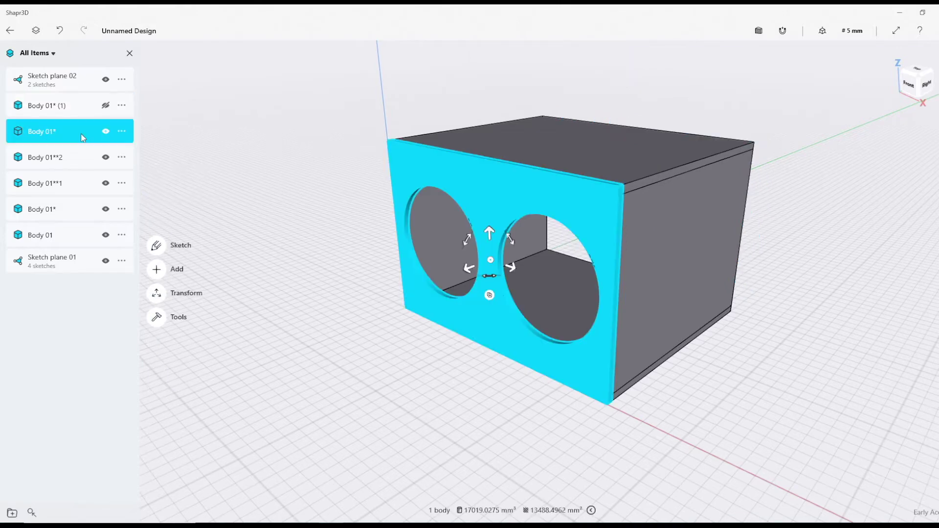
click(105, 157)
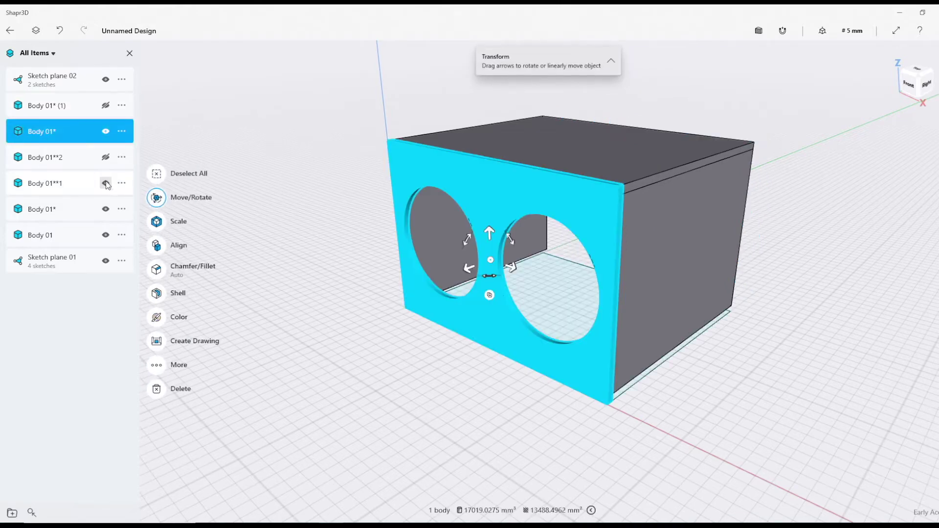
click(105, 183)
click(105, 209)
click(106, 235)
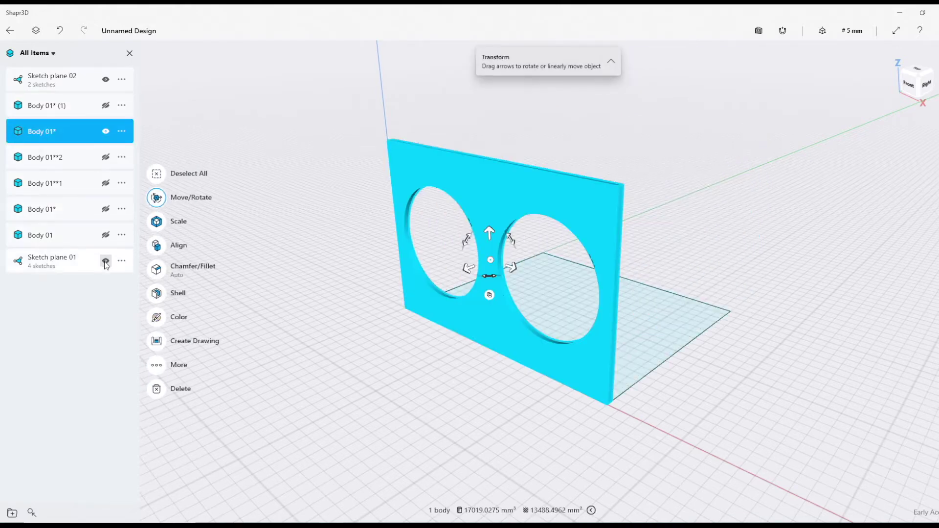
Deselect and orbit around the lone front panel, then start a new sketch
click(304, 214)
mouse_move(731, 295)
right_down()
mouse_move(670, 299)
mouse_move(717, 299)
right_up()
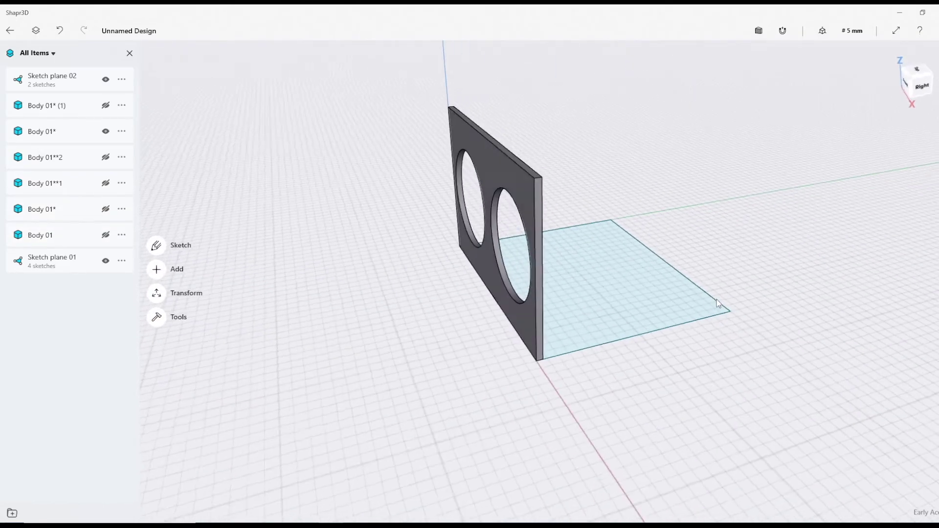
click(156, 246)
Sketch on the plate face and offset the left hole's edge 2 mm outward
right_drag(639, 205, 450, 113)
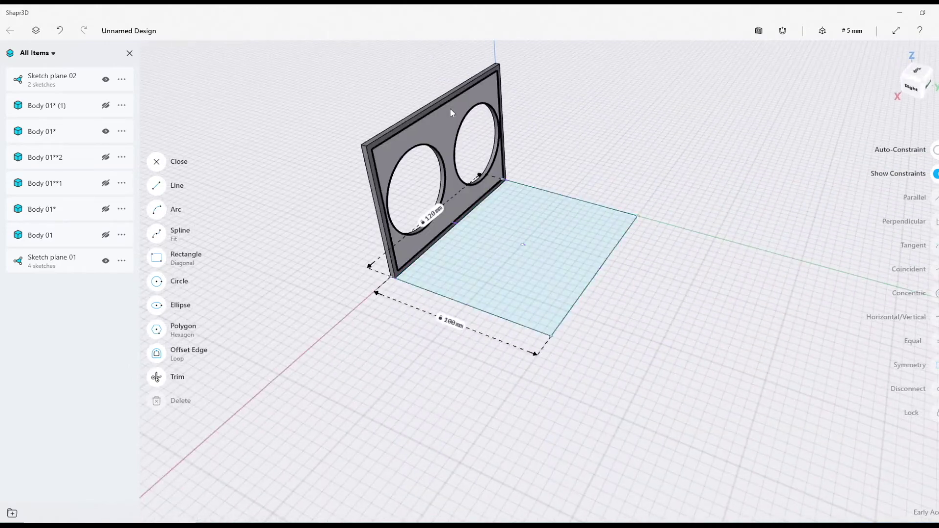
click(450, 112)
click(156, 186)
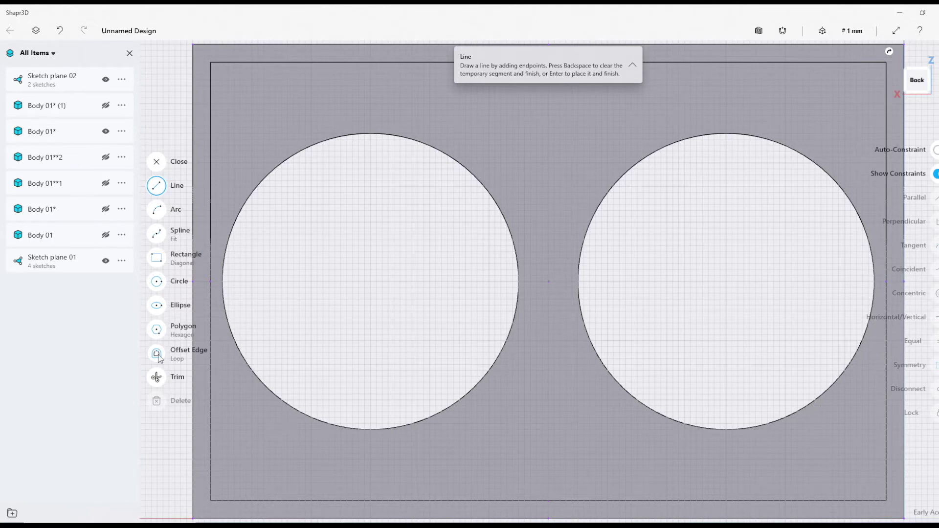
click(159, 357)
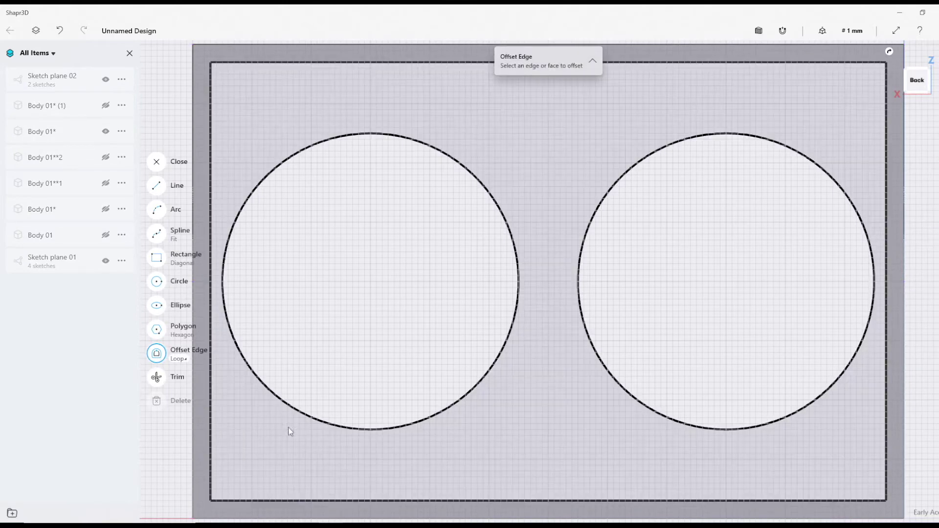
click(450, 407)
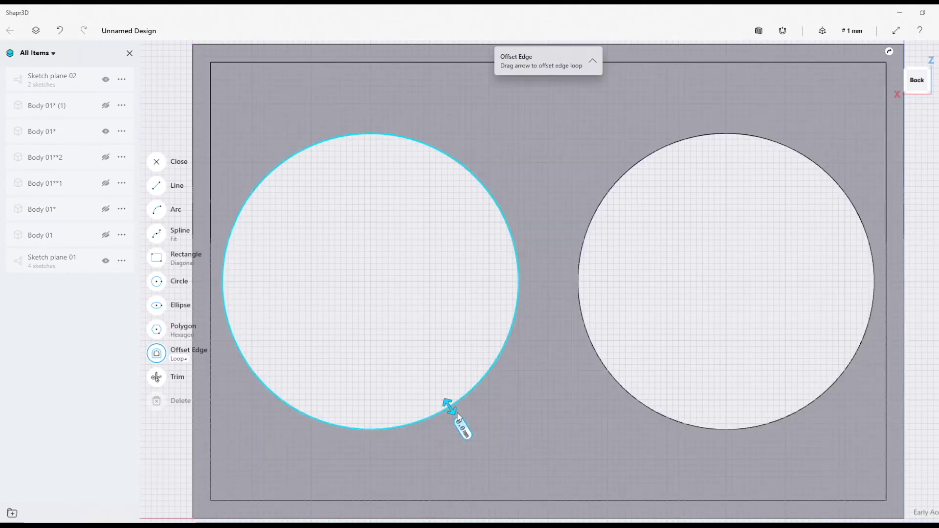
drag(457, 415, 439, 397)
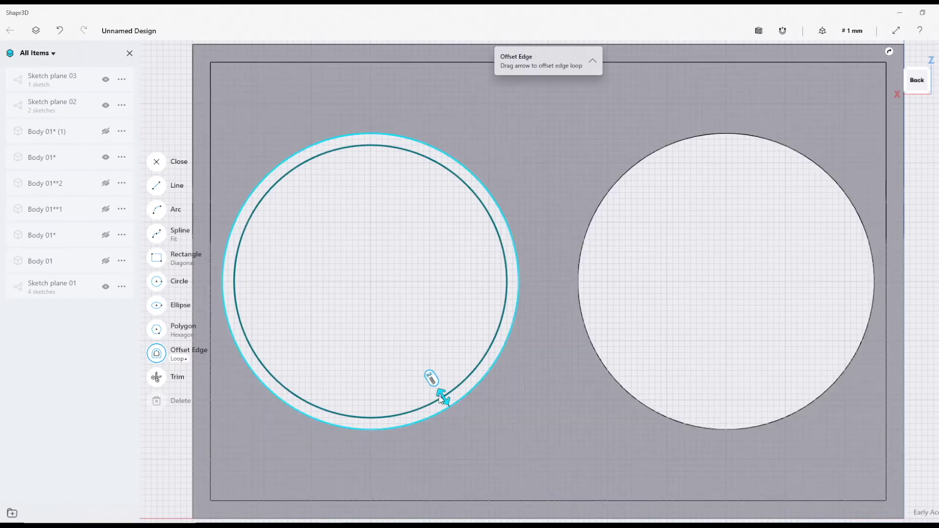
right_click(440, 397)
click(430, 378)
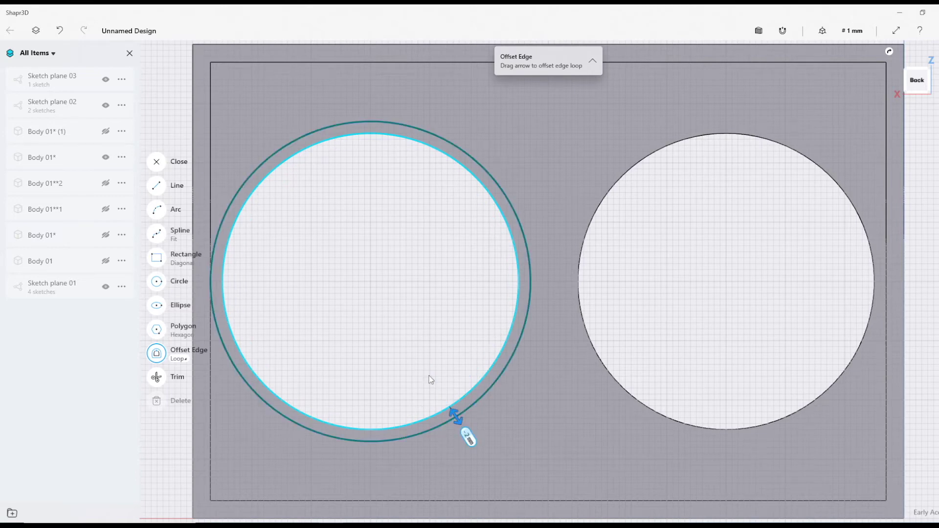
click(430, 376)
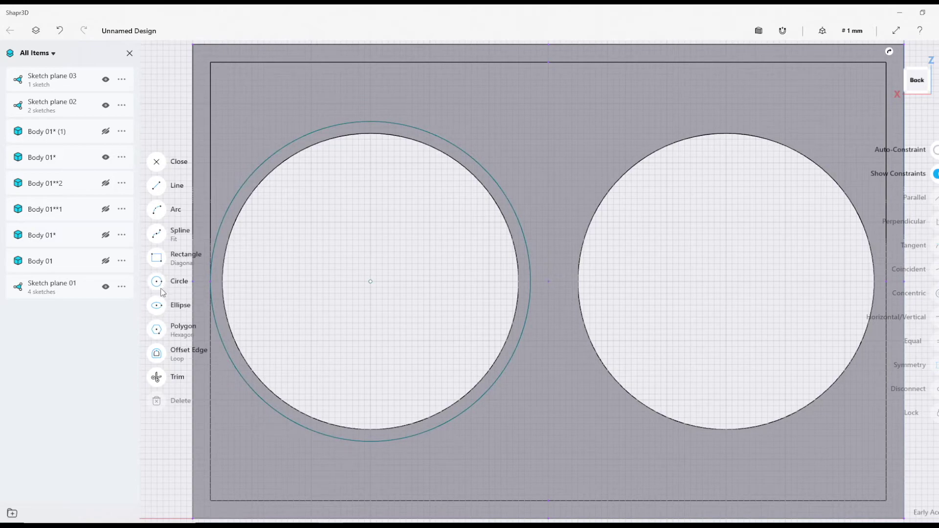
Offset the right hole's edge 2 mm outward as well
click(157, 353)
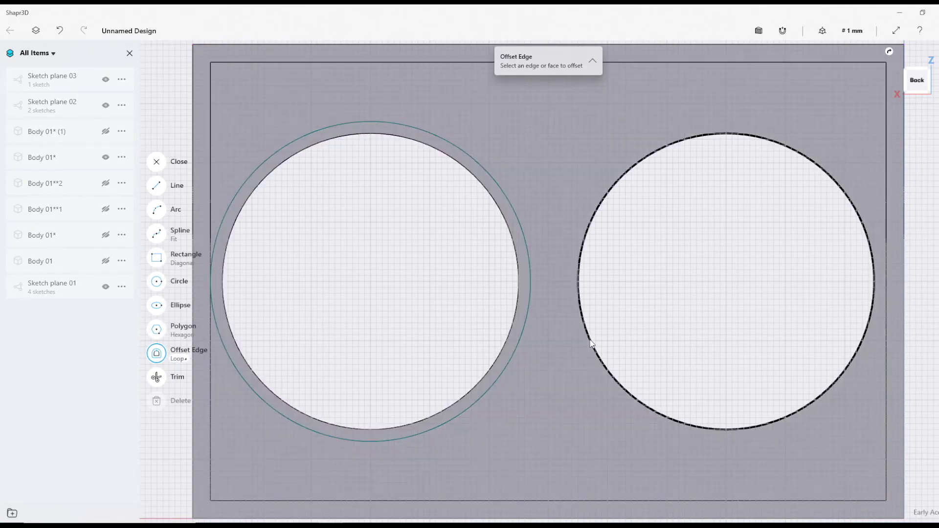
click(587, 346)
drag(586, 343, 575, 344)
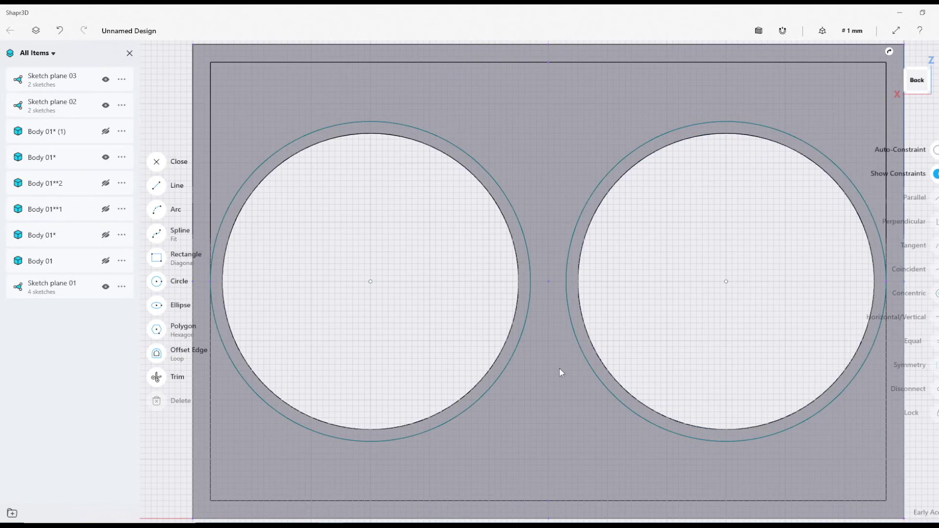
scroll(560, 368, down, 5)
scroll(560, 366, up, 1)
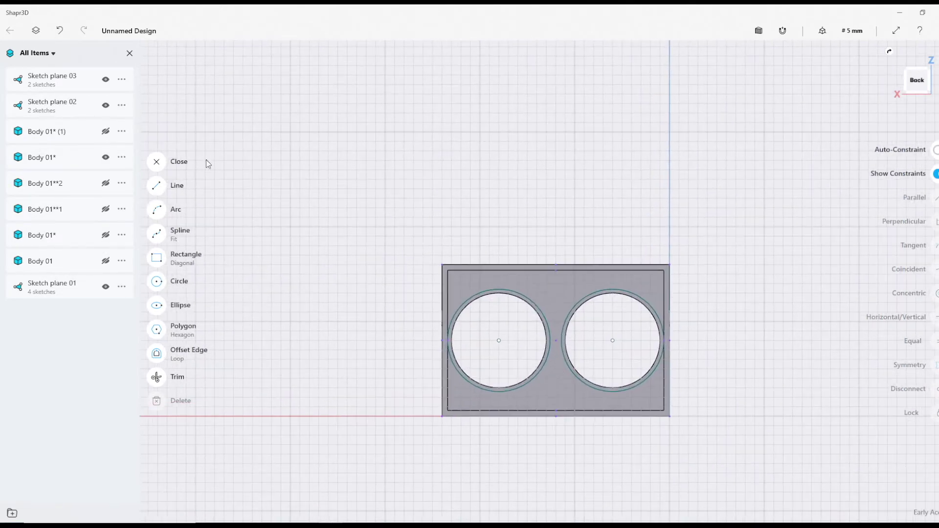
Finish the offset sketch and close the Items list for an angled view of the plate
click(156, 162)
click(129, 53)
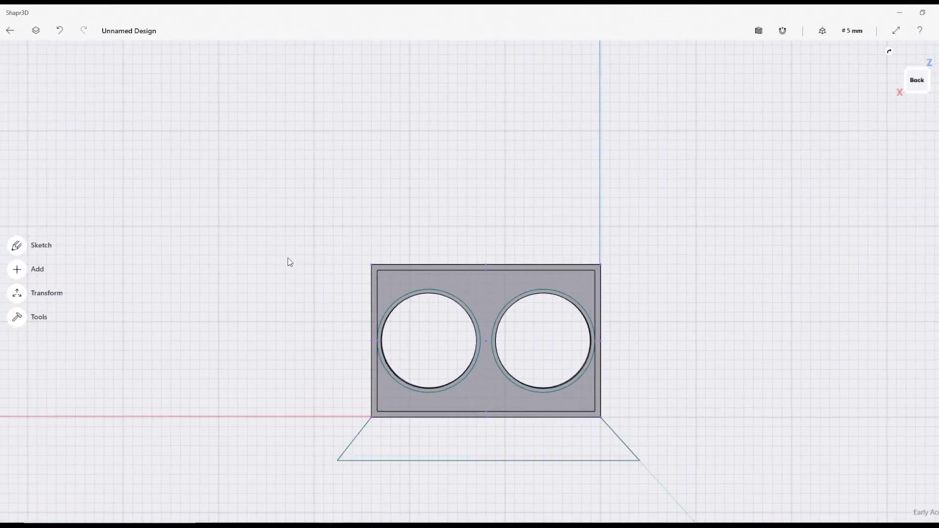
right_drag(289, 262, 315, 269)
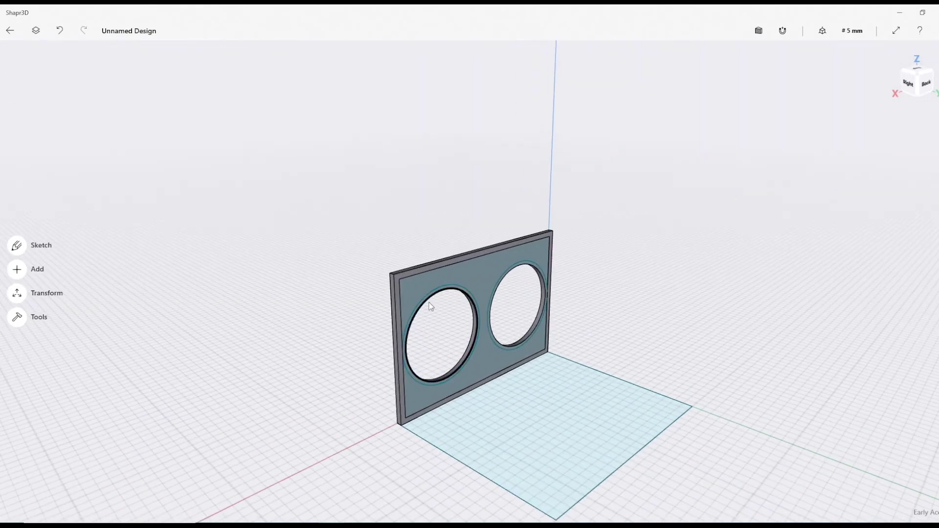
scroll(430, 306, up, 3)
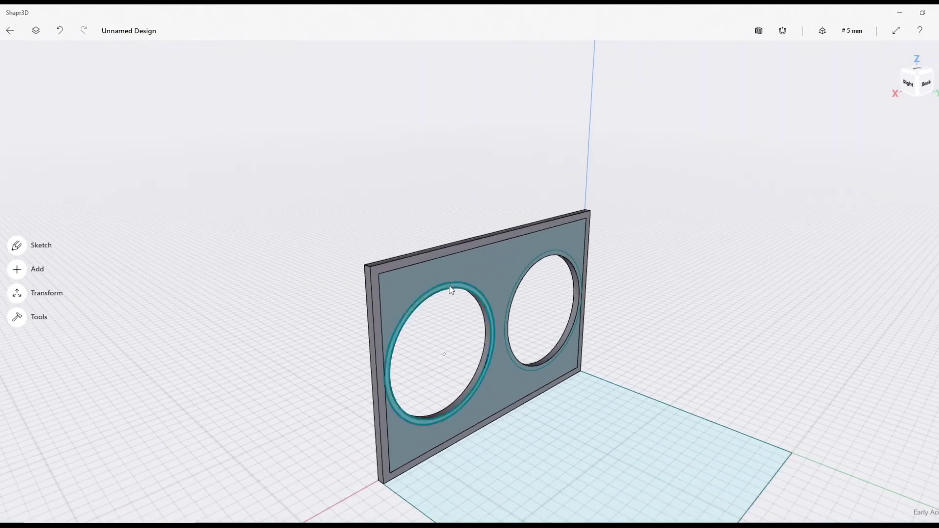
Extrude both ring faces outward 61 mm into tubes, confirming the body combine option
click(451, 290)
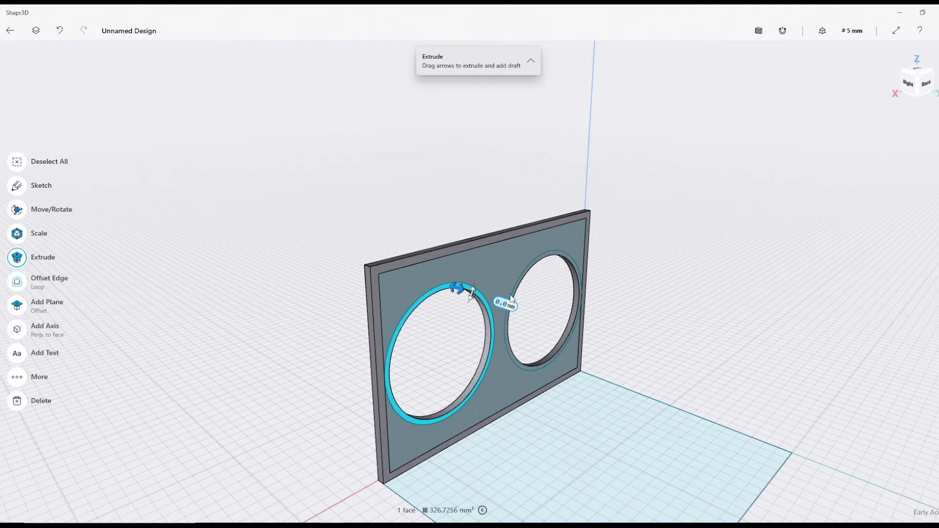
scroll(548, 259, up, 5)
click(551, 256)
scroll(526, 333, down, 5)
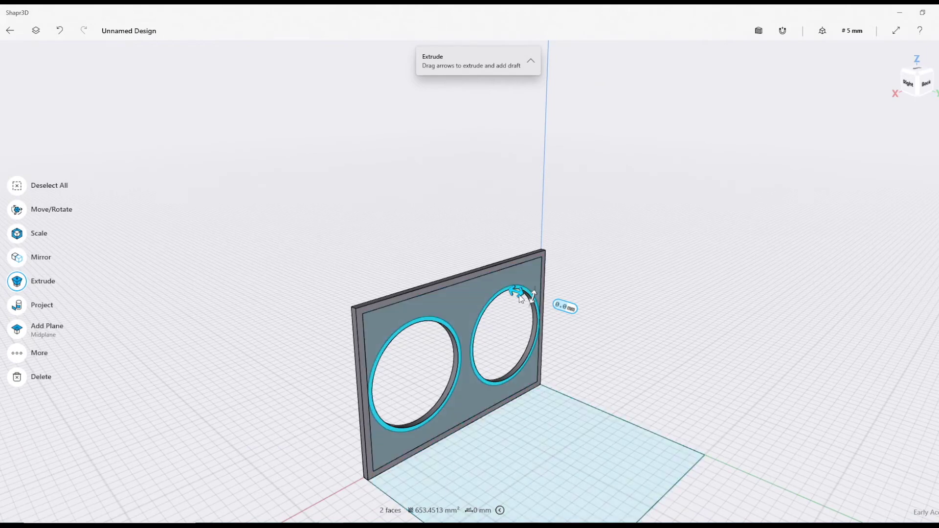
drag(519, 295, 618, 338)
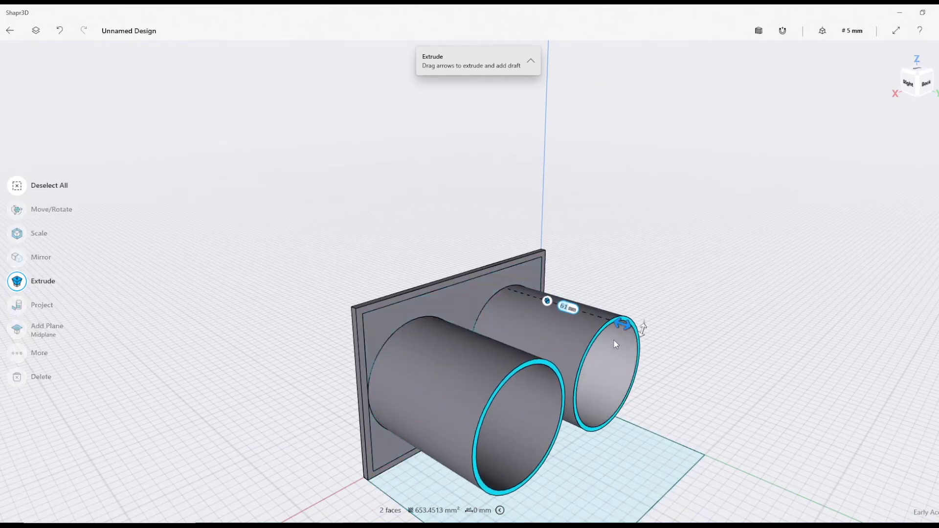
click(548, 302)
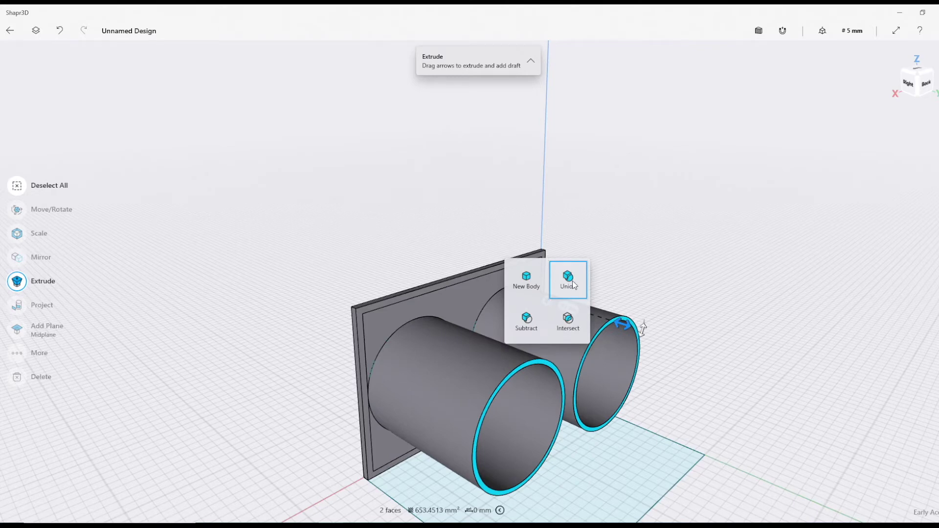
click(523, 282)
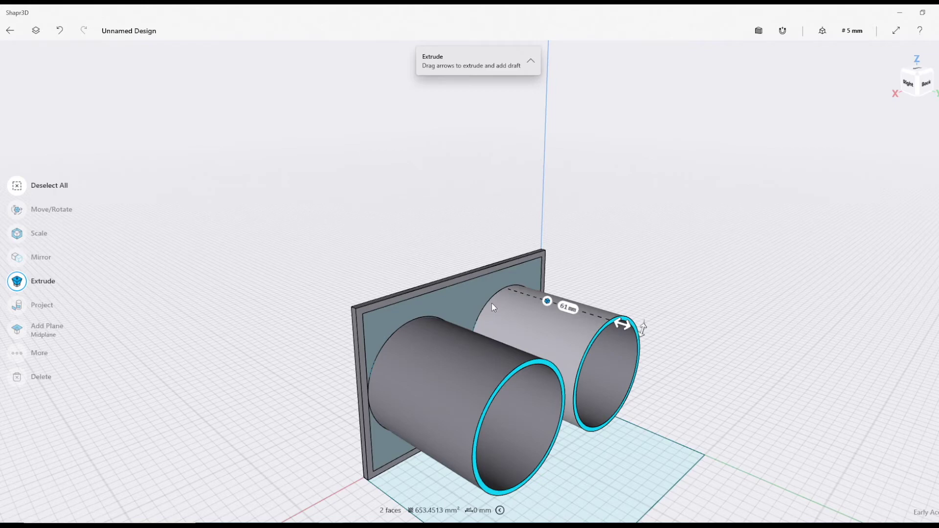
middle_drag(662, 314, 626, 263)
click(672, 264)
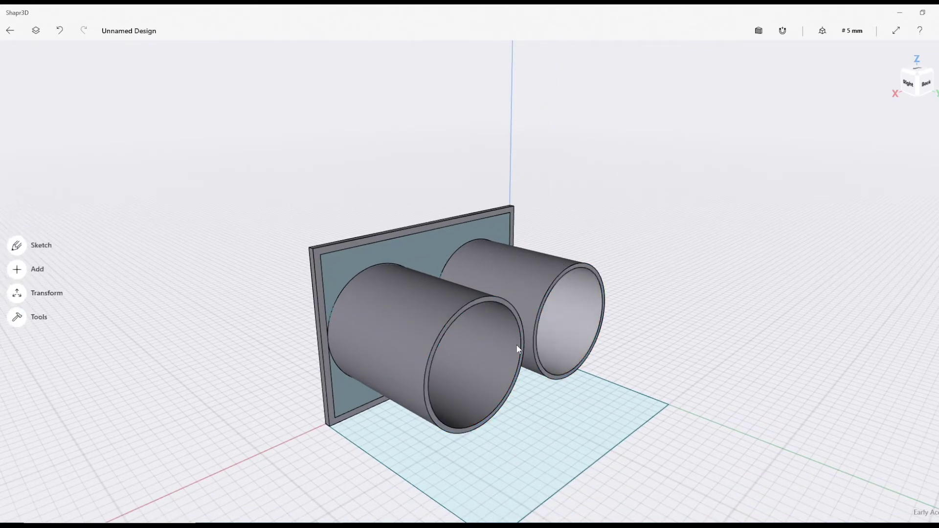
click(35, 31)
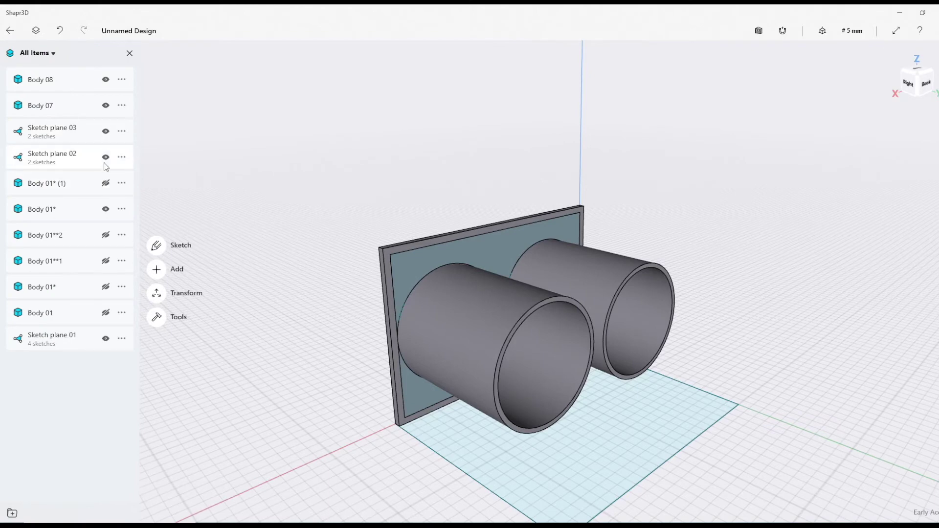
Unhide the five hidden Body 01 plates, including the top plate
click(106, 183)
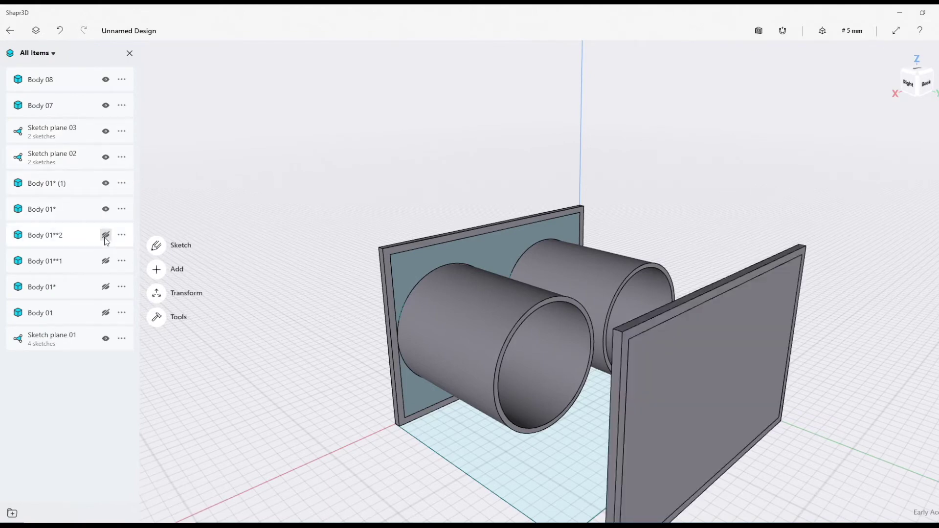
click(106, 235)
click(106, 261)
click(106, 287)
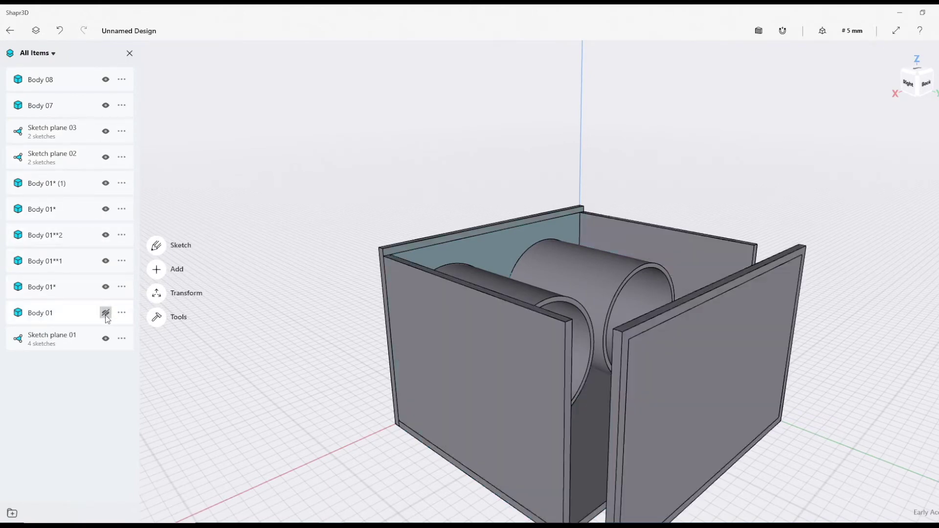
click(106, 312)
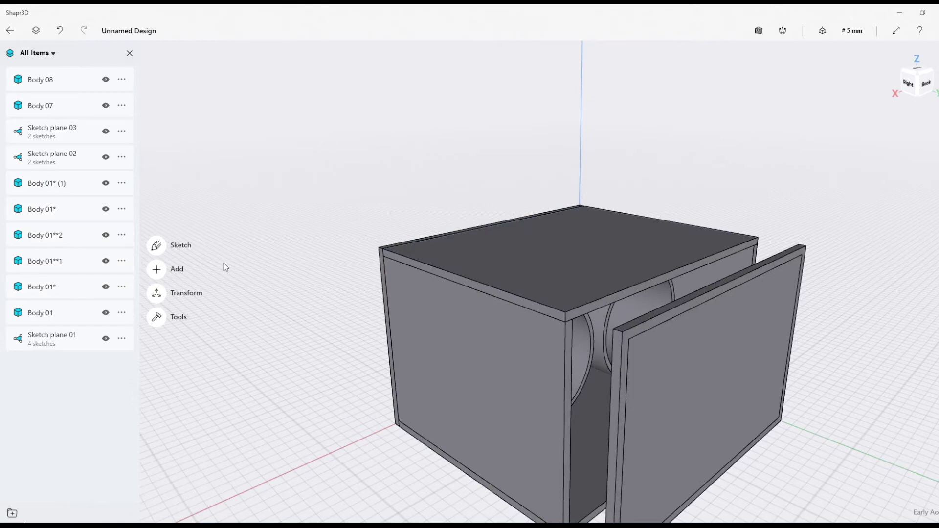
Move the loose side plate -15 mm onto the box's open side and deselect it
click(710, 315)
drag(737, 400, 702, 389)
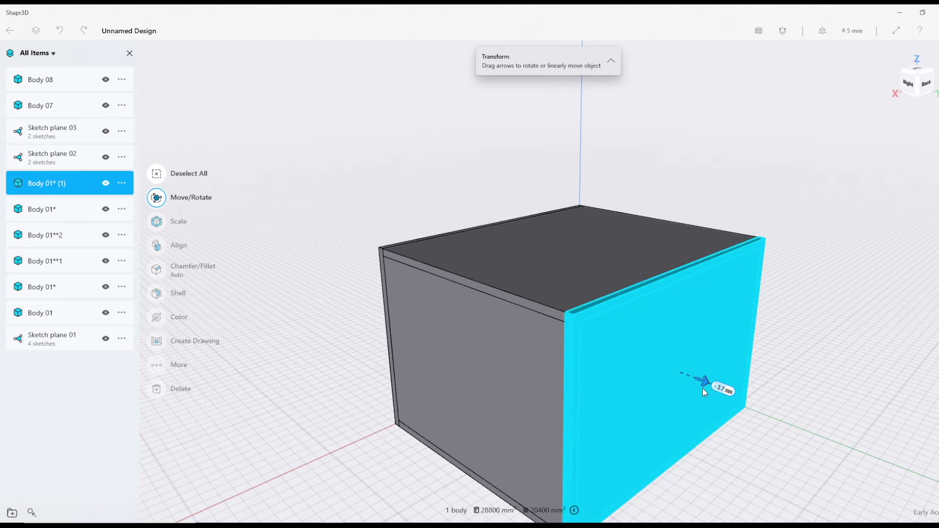
click(130, 53)
click(17, 174)
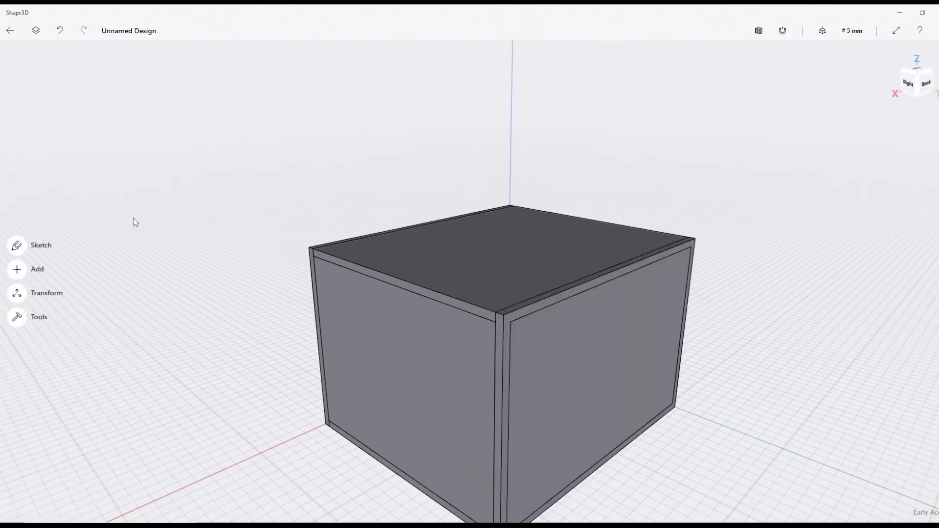
right_drag(135, 218, 445, 225)
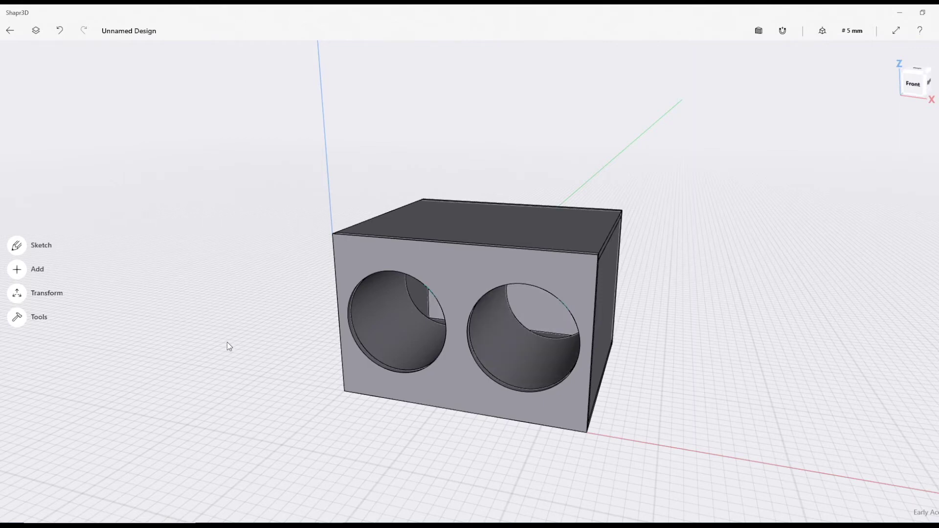
click(22, 316)
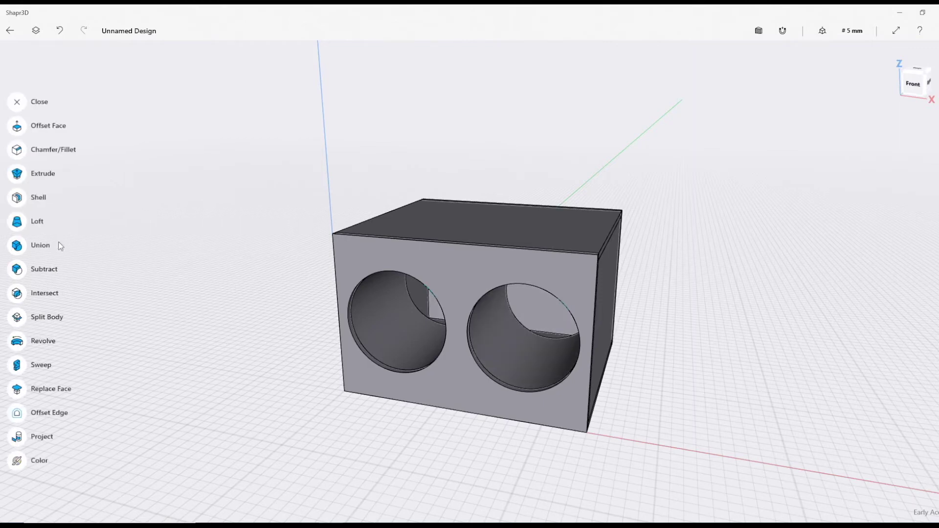
click(17, 104)
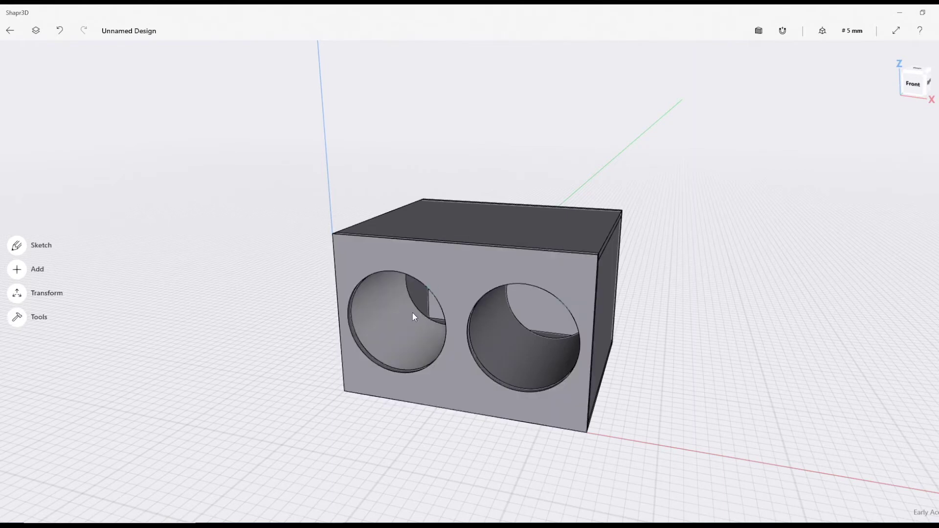
Create an ISO A4 landscape drawing of all eight bodies at 1:3 with front, left, top and isometric views
click(14, 274)
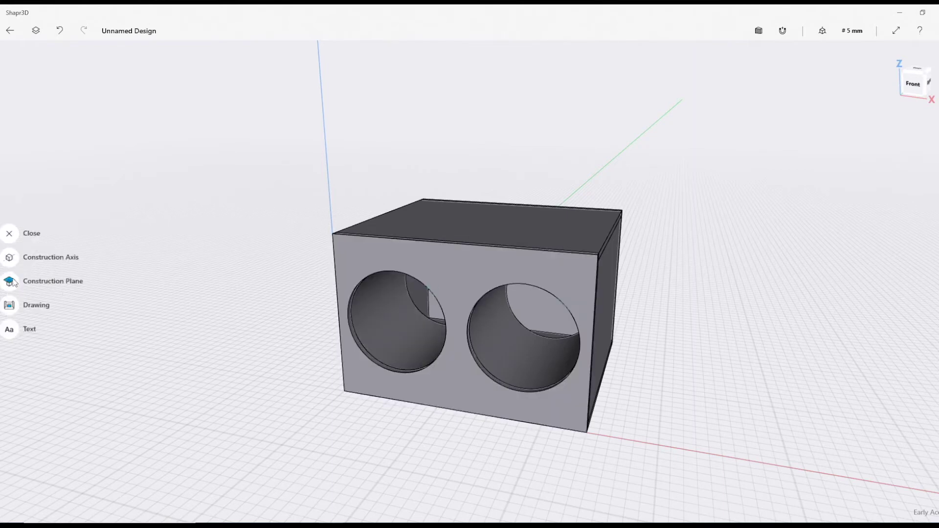
click(17, 308)
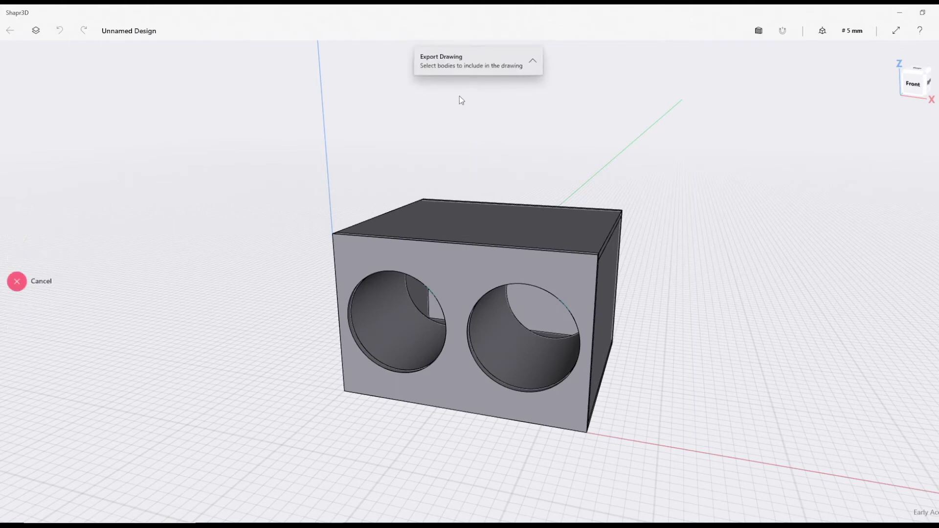
drag(293, 141, 686, 470)
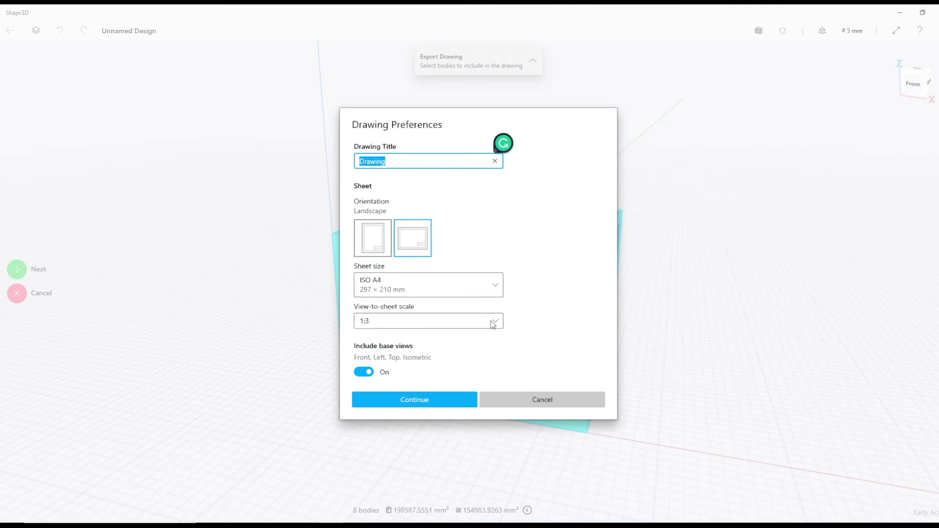
click(437, 398)
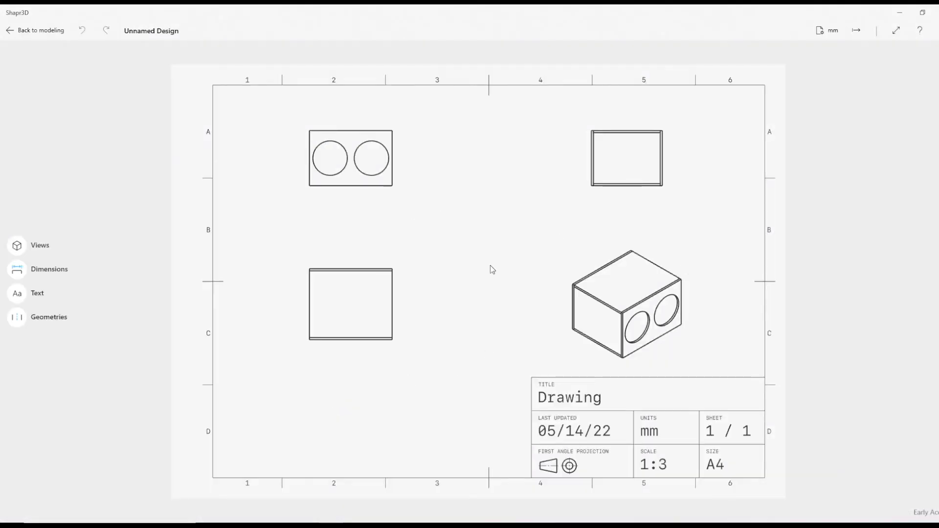
Change the top-left, bottom-left and top-right orthographic views to scale 1:2
click(360, 164)
click(351, 186)
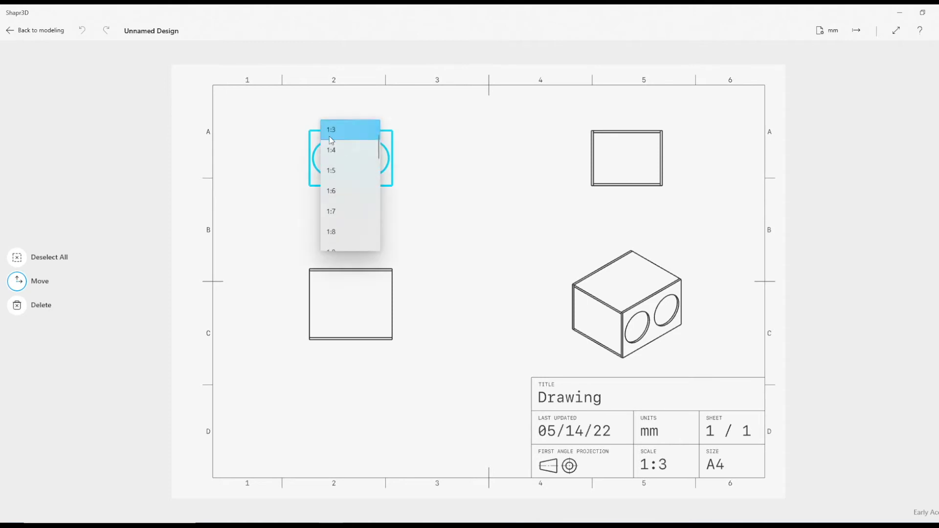
scroll(348, 190, up, 2)
click(388, 290)
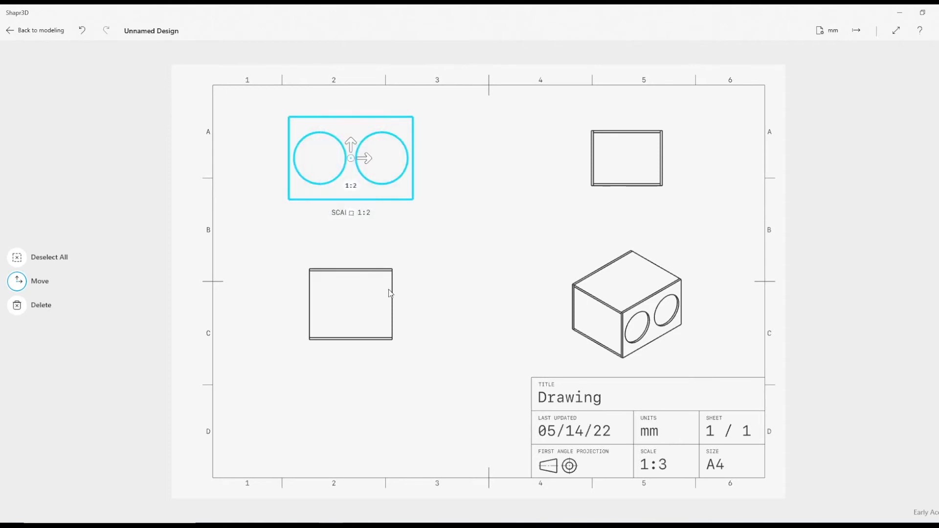
click(360, 273)
click(351, 332)
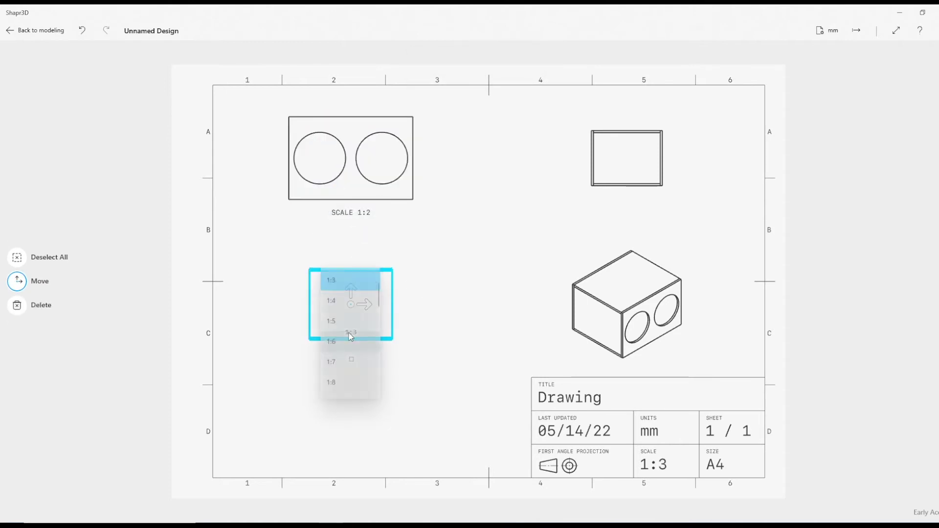
scroll(345, 286, up, 1)
click(344, 276)
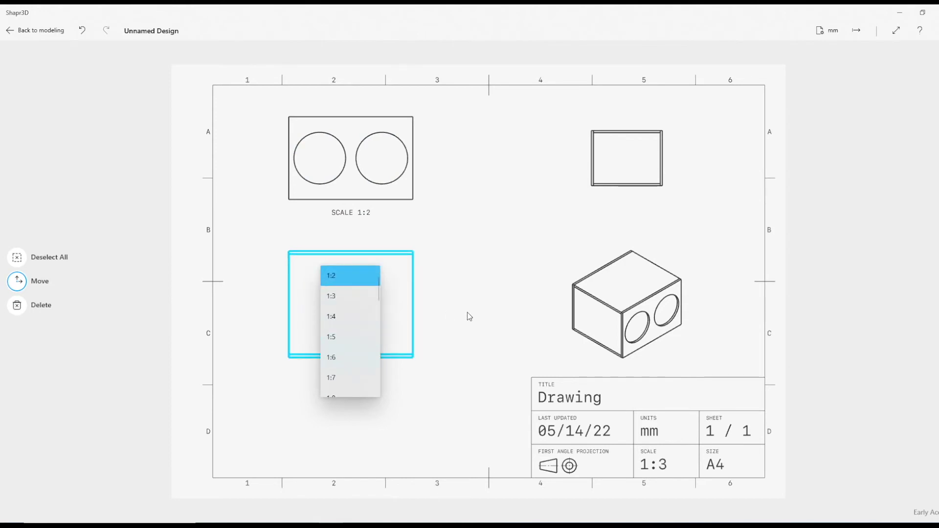
click(607, 187)
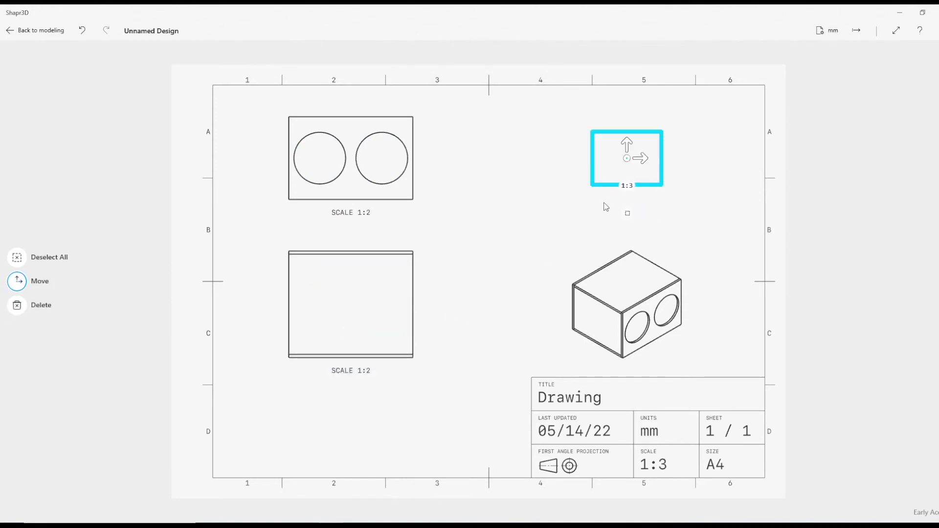
click(627, 185)
scroll(618, 163, up, 1)
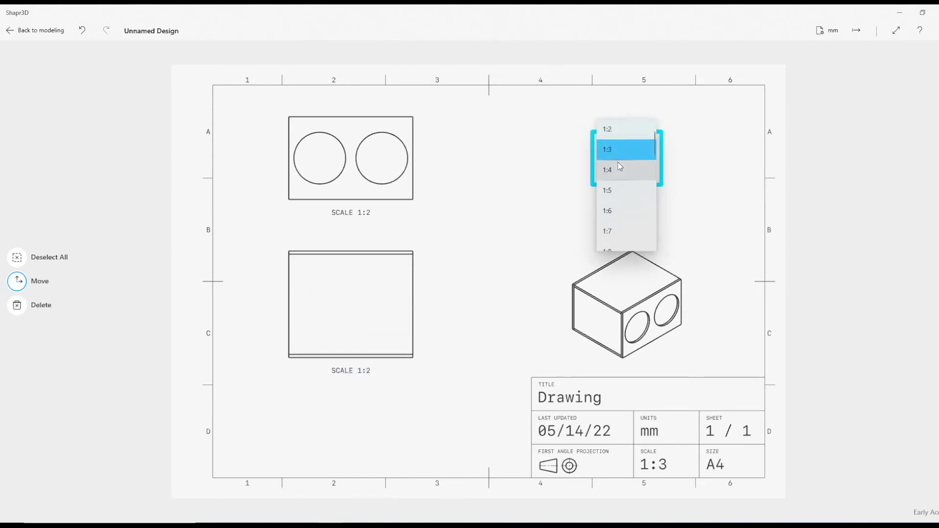
click(620, 128)
click(478, 257)
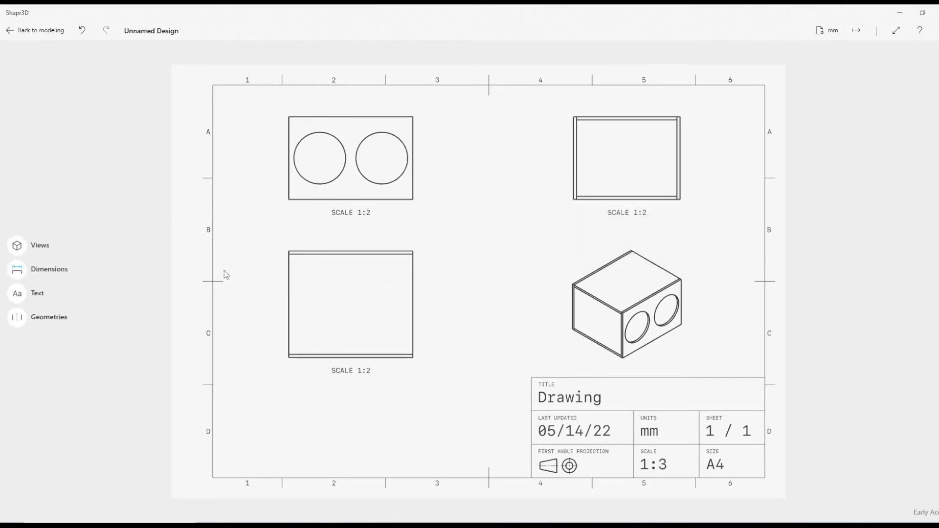
Add line-length dimensions 80, 97 and 120 plus the top-right view's bottom edge
click(18, 271)
click(33, 190)
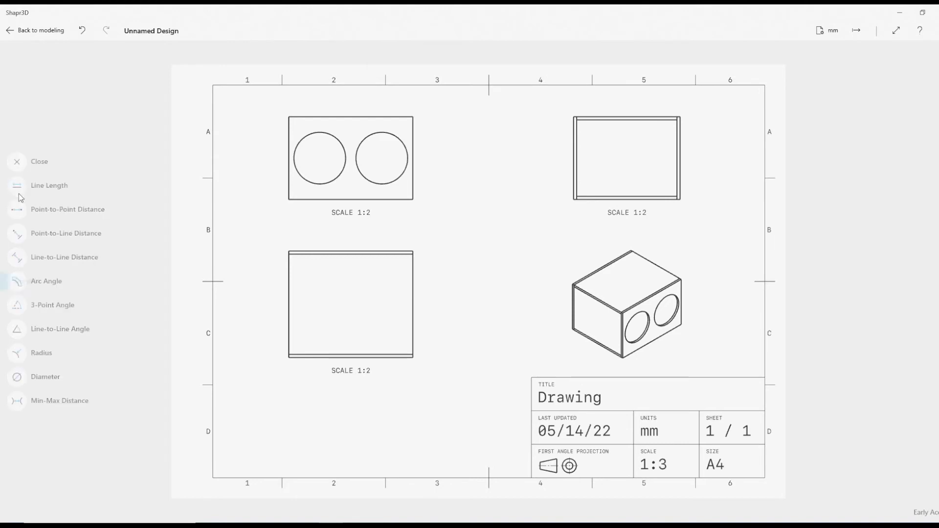
click(288, 170)
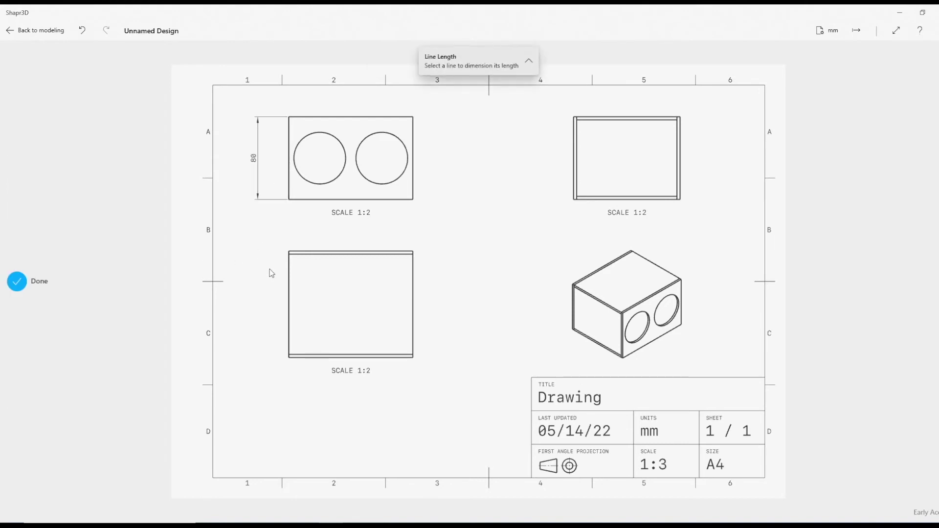
click(289, 290)
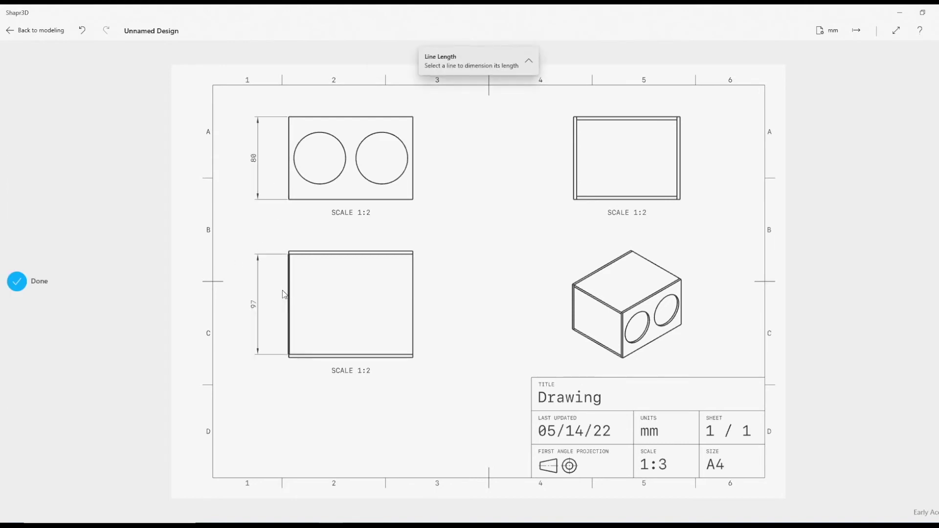
click(388, 358)
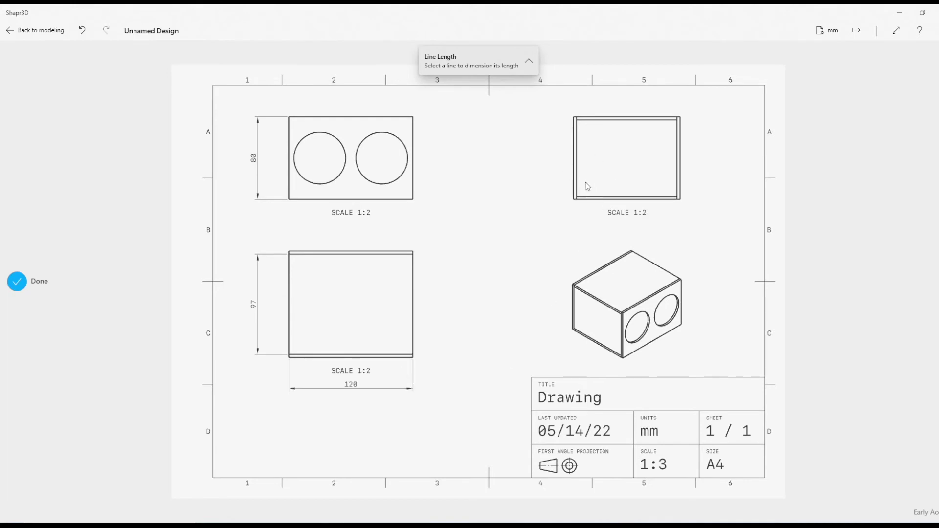
click(593, 200)
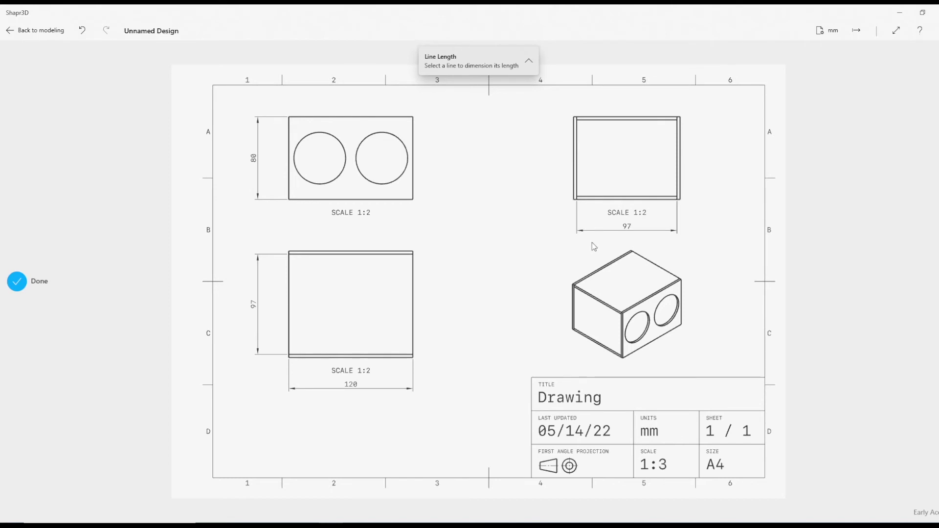
click(17, 282)
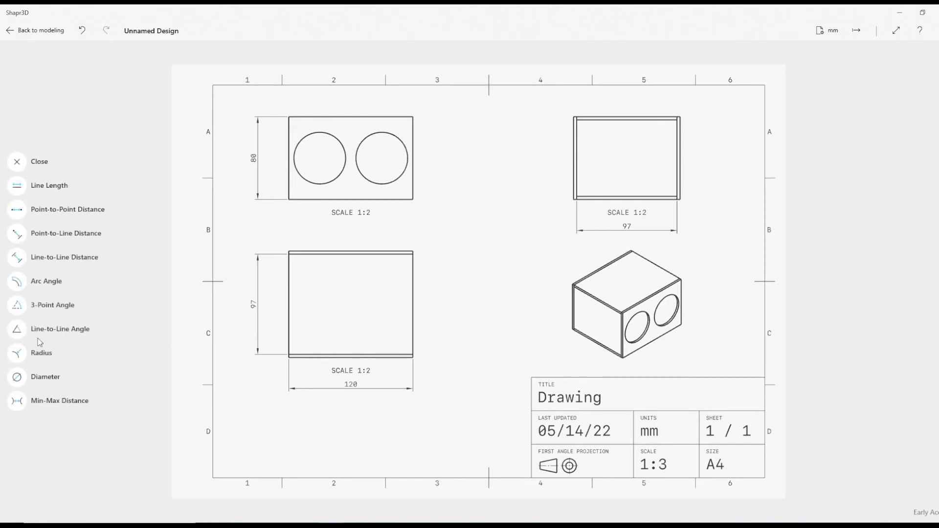
Dimension the right speaker hole as Ø50, with the label placed to its right
click(22, 382)
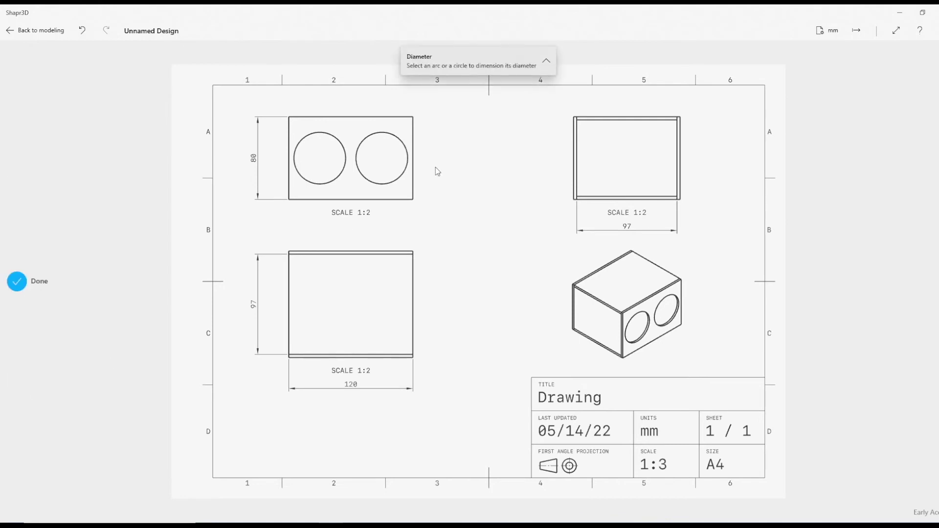
click(400, 182)
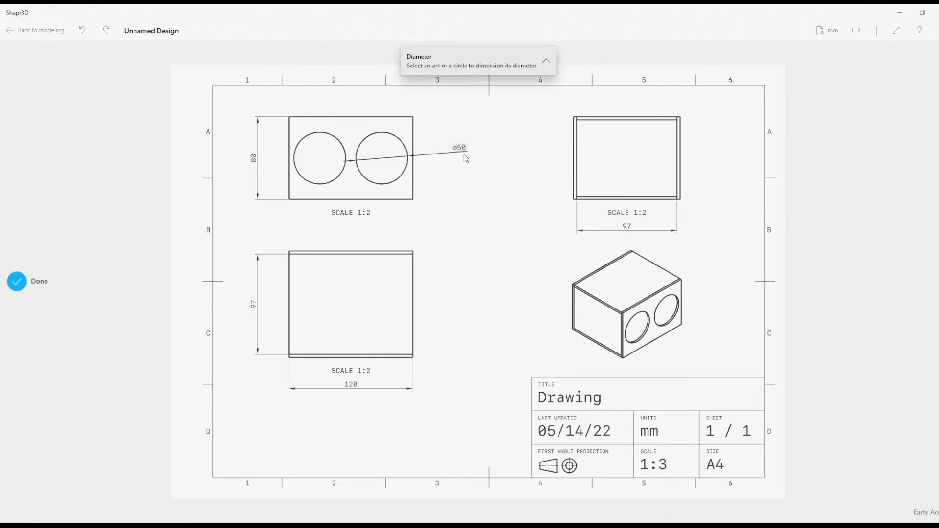
click(461, 158)
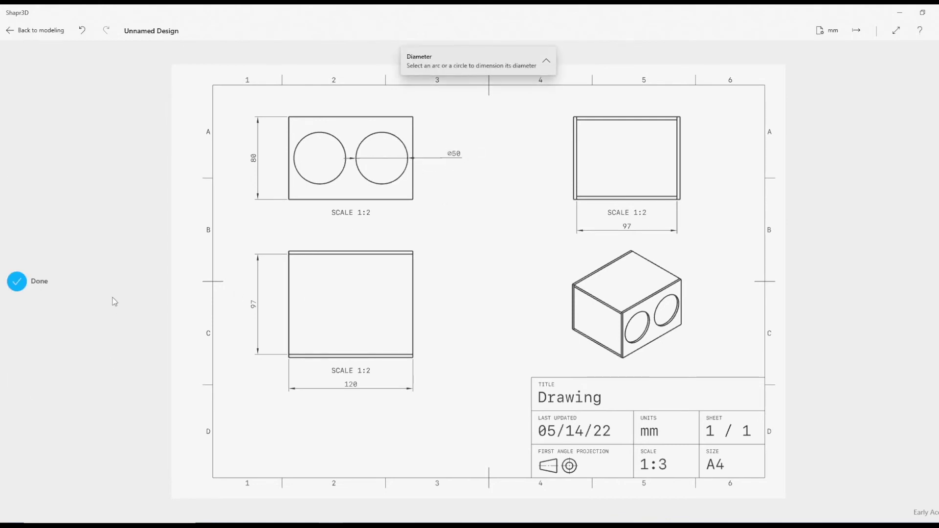
click(17, 283)
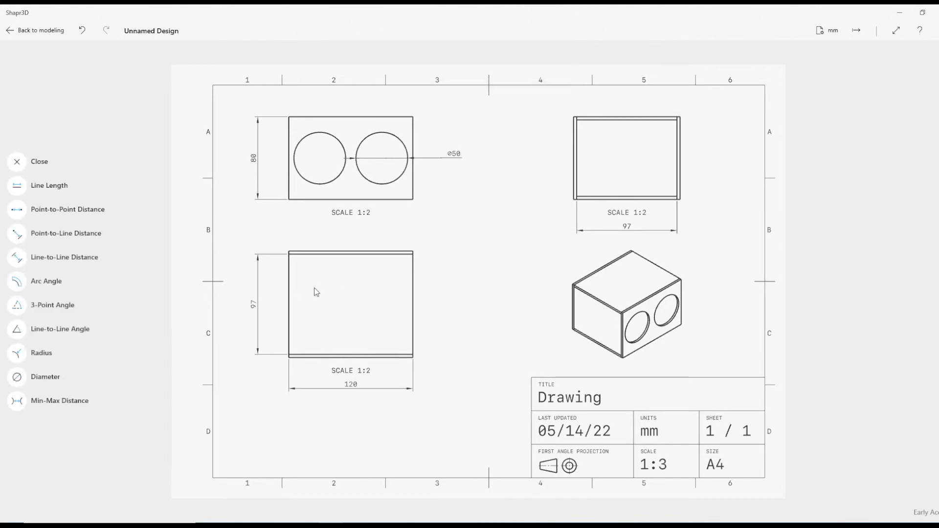
Add a 3 mm line-to-line thickness dimension at the lower-left view's top edge, placed at left
scroll(206, 217, up, 3)
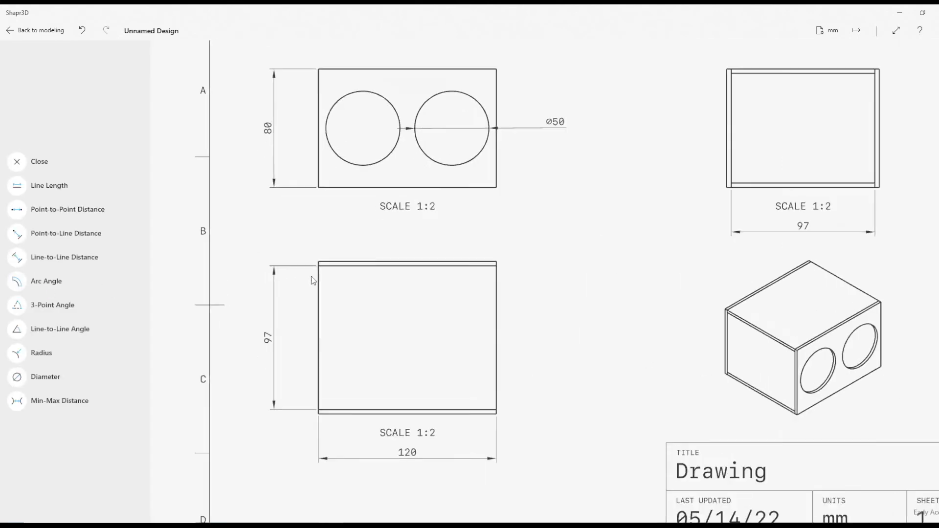
scroll(313, 280, up, 2)
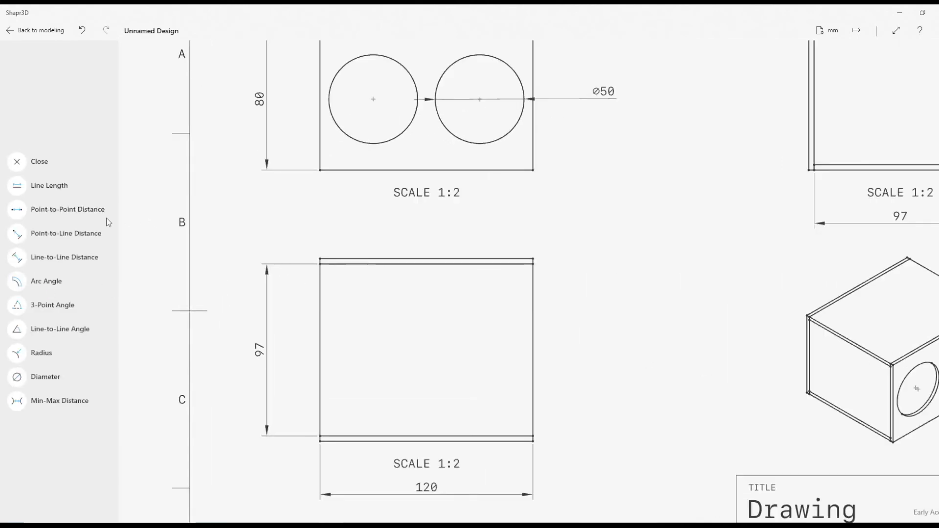
click(17, 258)
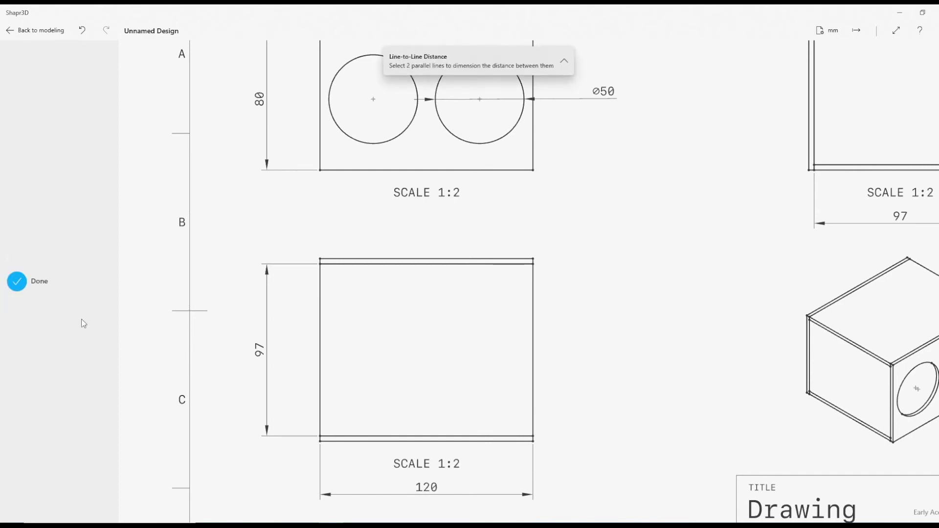
click(381, 261)
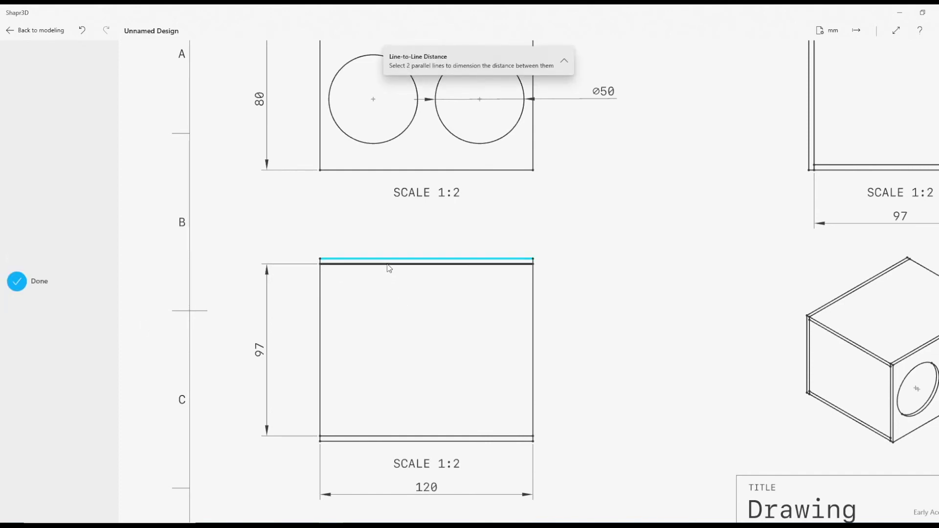
click(388, 265)
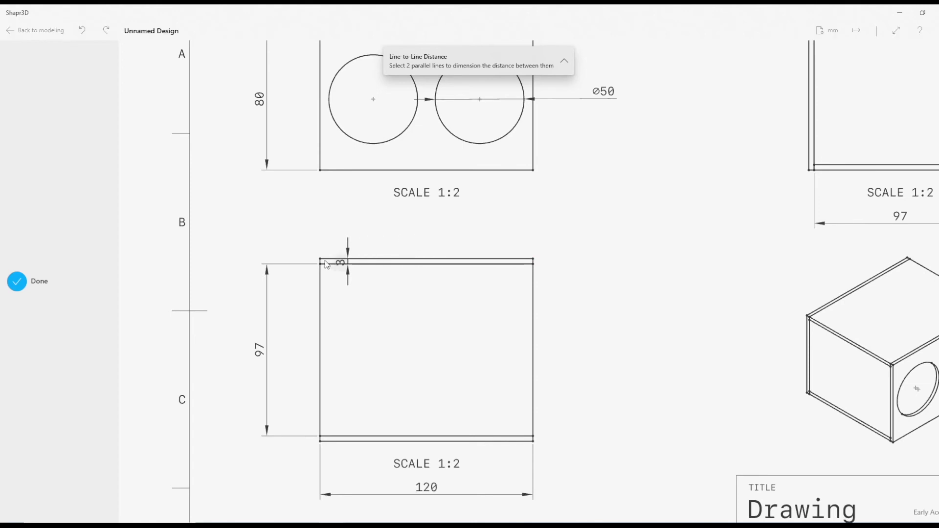
click(292, 242)
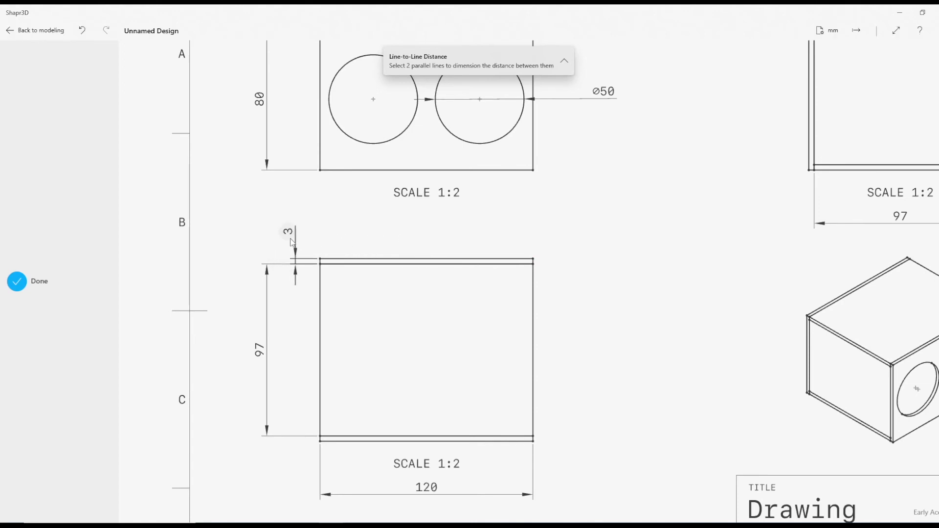
click(18, 281)
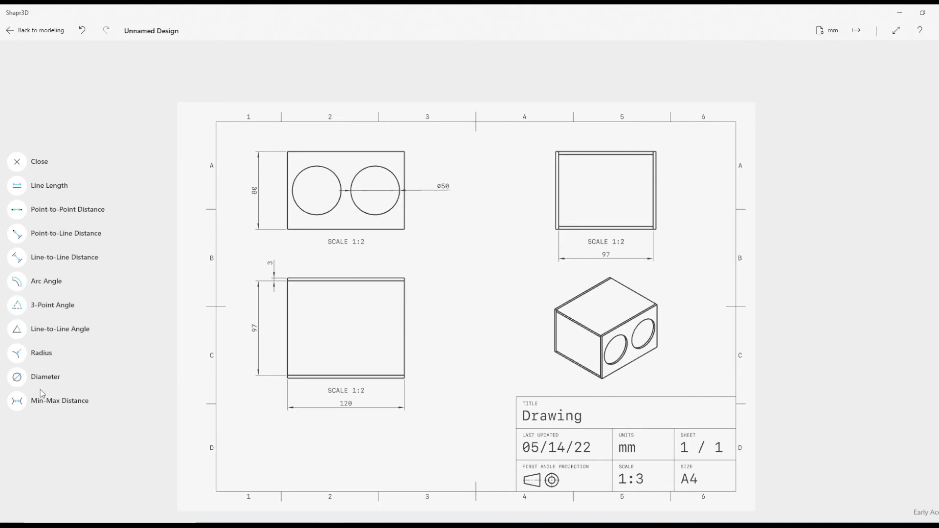
Create section view A-A from a vertical cut through the right hole, beside the front view
click(16, 162)
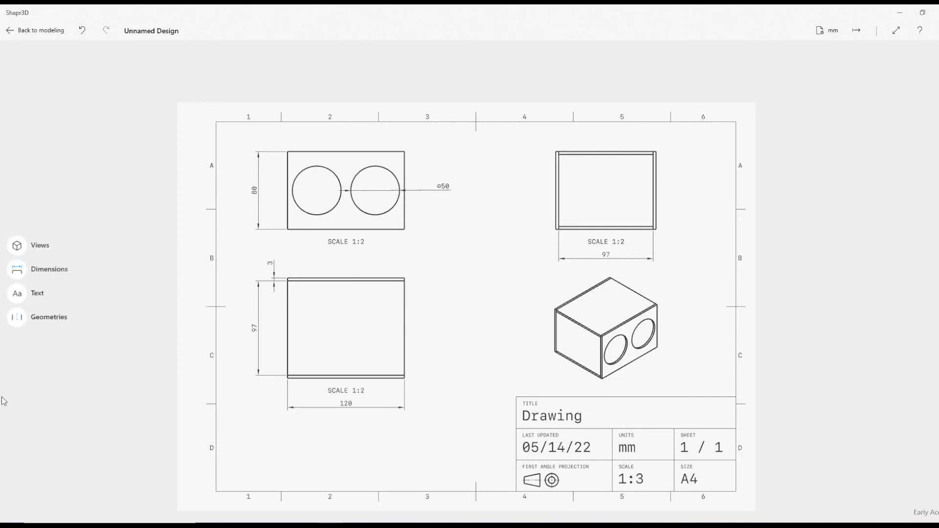
click(28, 248)
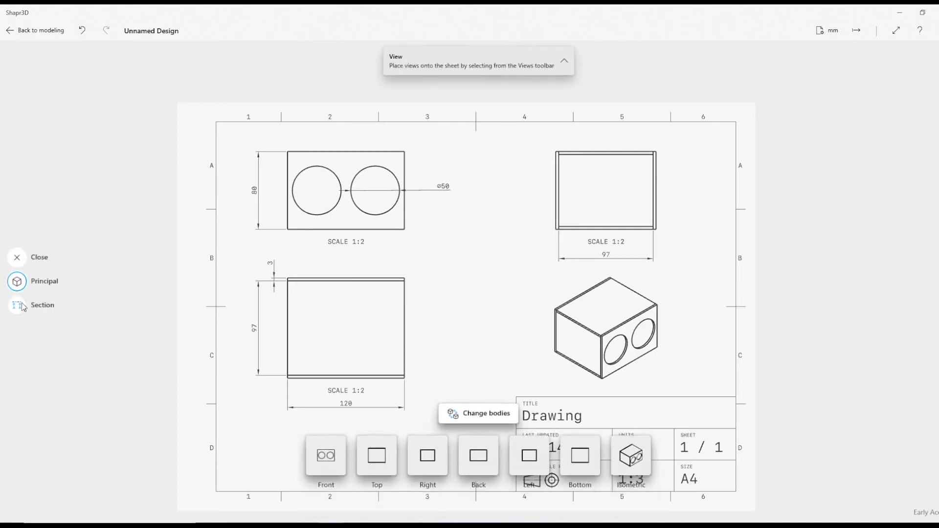
click(17, 306)
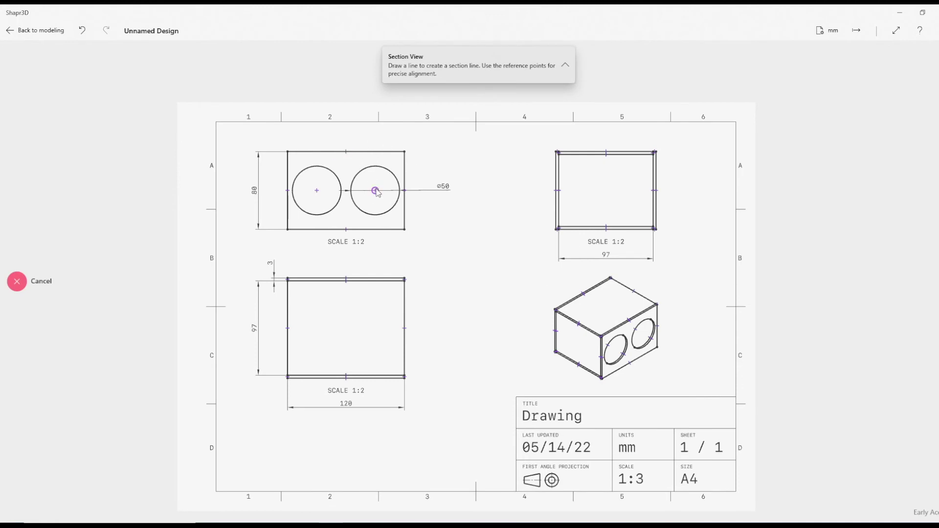
drag(375, 190, 377, 237)
drag(389, 193, 476, 200)
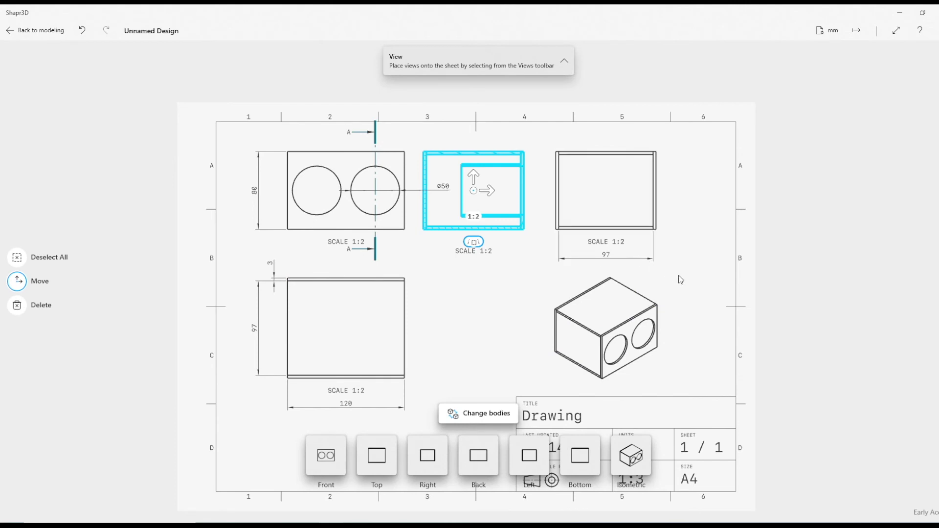
Shift the right side view and section view A-A to the right to make room
click(594, 184)
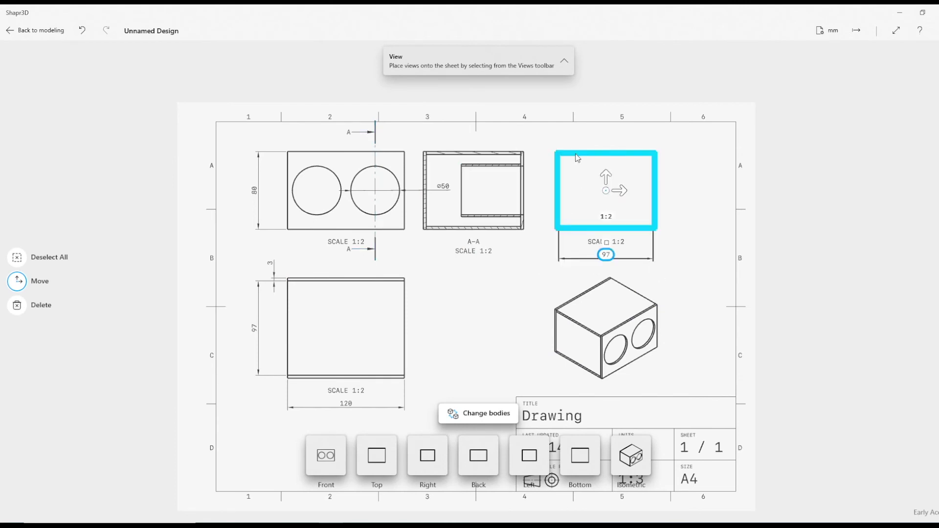
click(601, 182)
click(597, 155)
drag(622, 192, 680, 191)
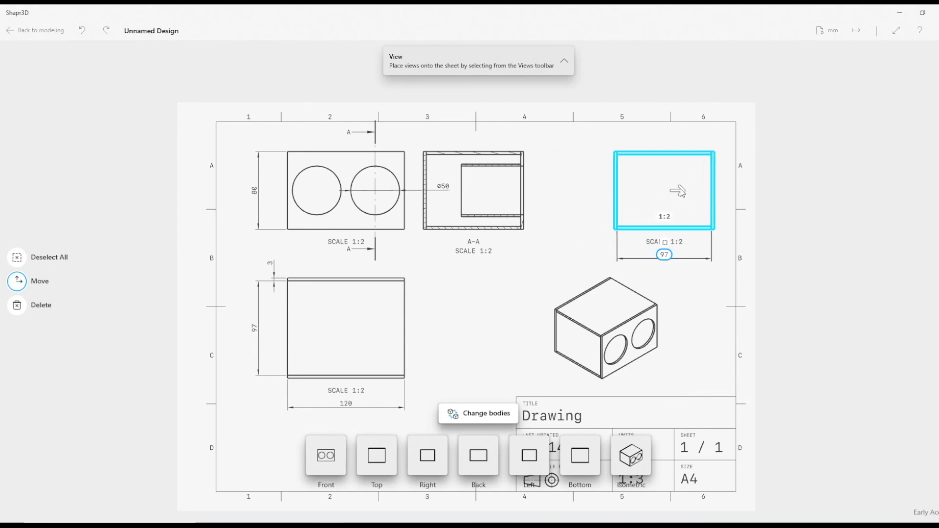
click(558, 237)
click(498, 162)
drag(489, 190, 544, 190)
click(482, 275)
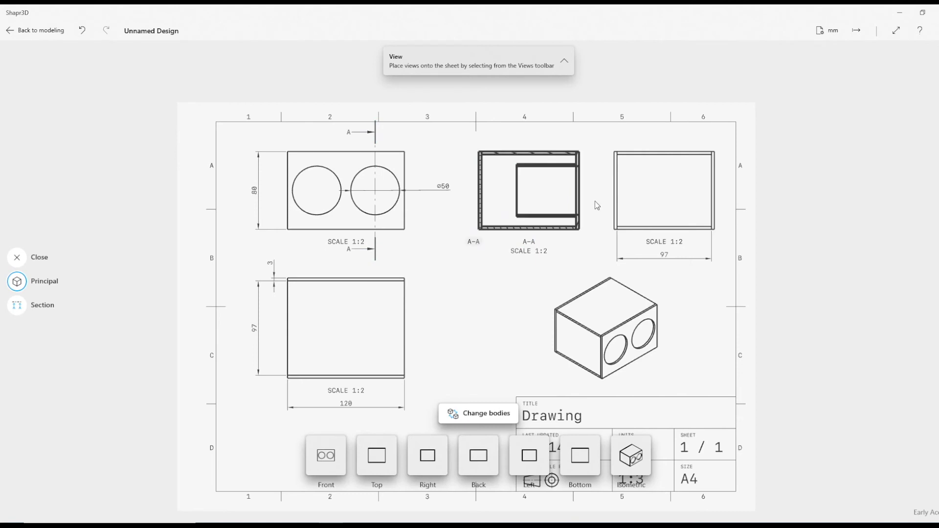
scroll(560, 195, up, 2)
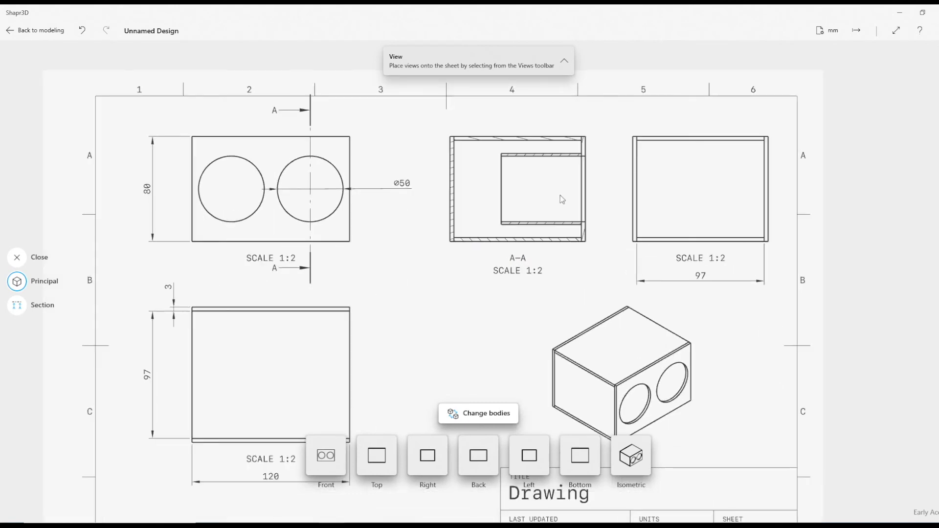
click(18, 257)
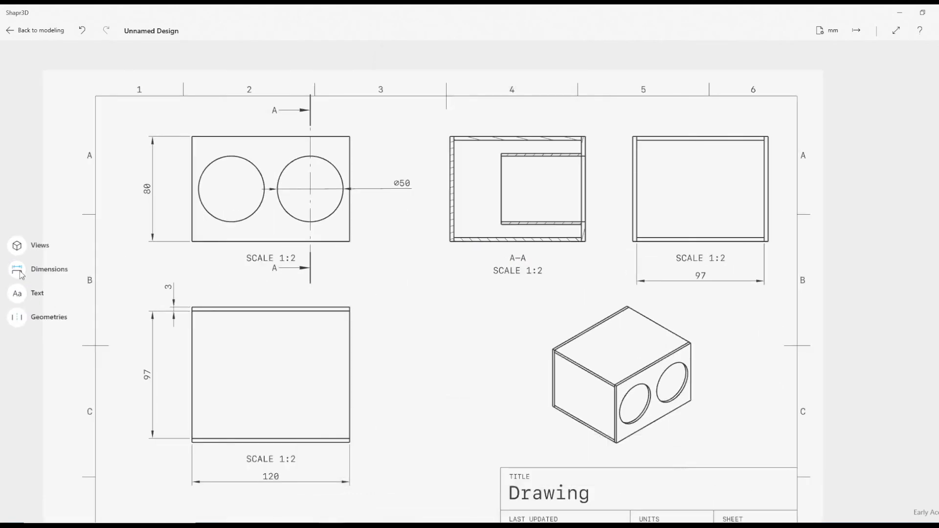
Add a 2 mm point-to-point wall dimension beside section A-A, then pan to the title block
click(20, 270)
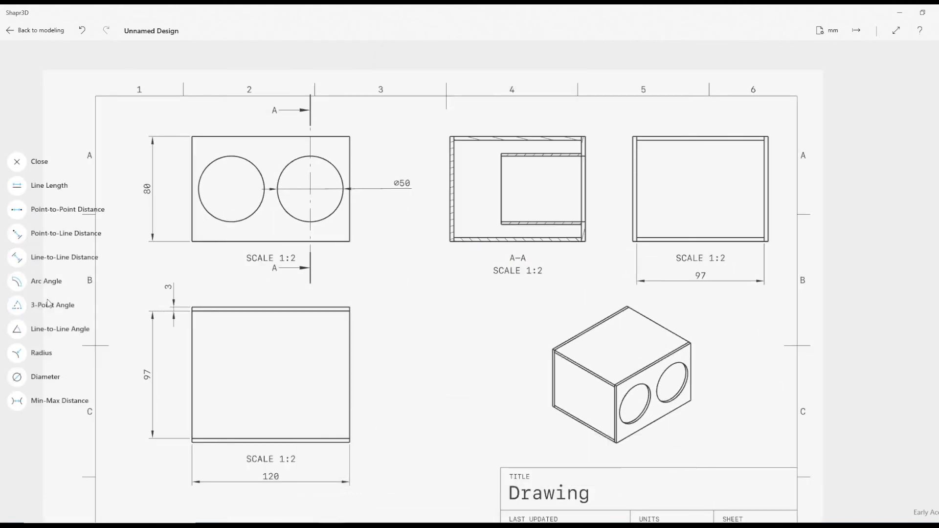
click(16, 210)
scroll(508, 179, up, 2)
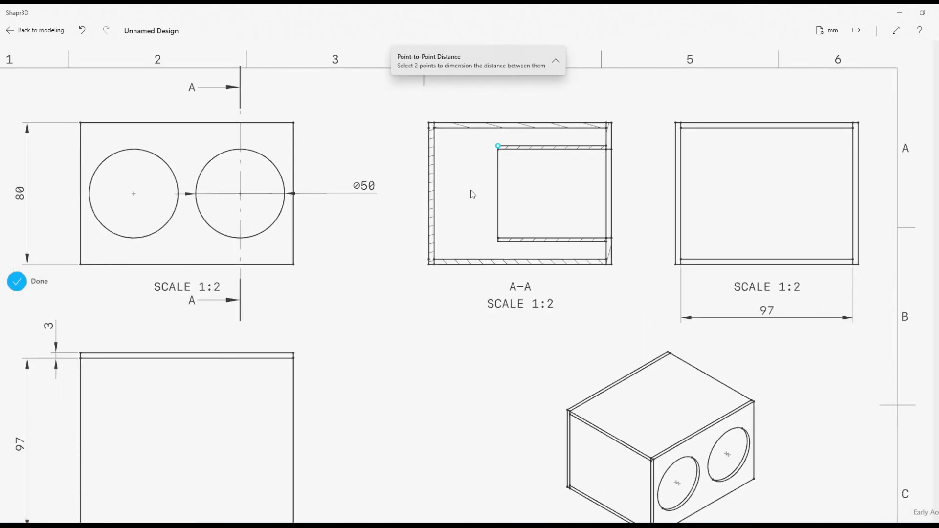
click(498, 148)
click(634, 143)
scroll(606, 272, up, 1)
scroll(608, 274, down, 3)
scroll(607, 274, down, 1)
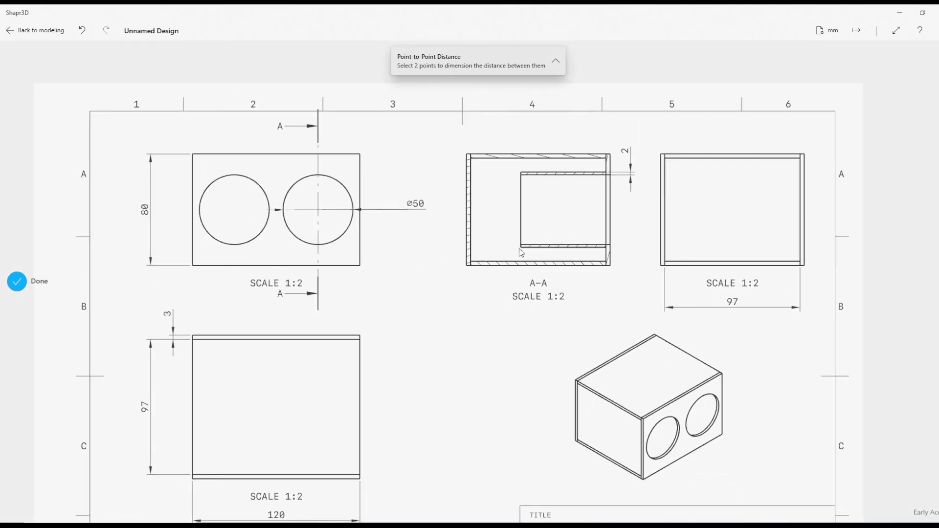
scroll(406, 350, down, 2)
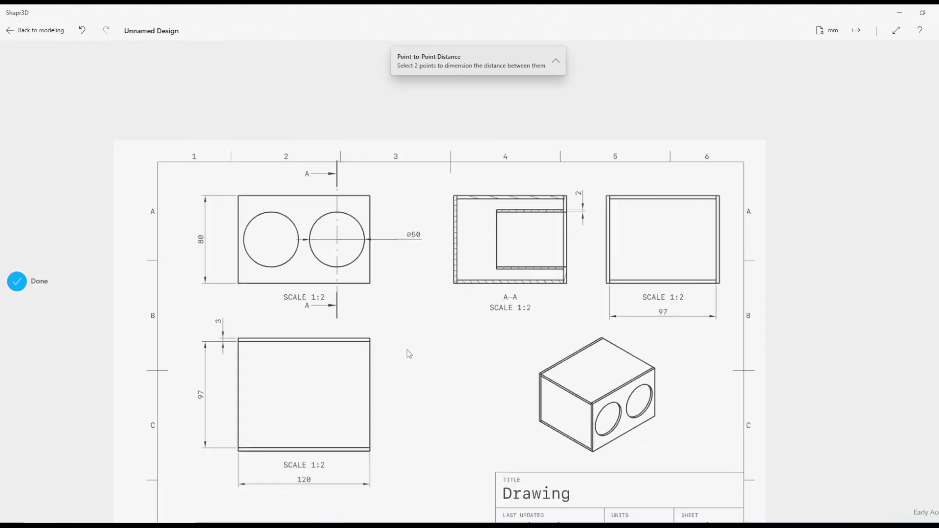
middle_drag(441, 346, 441, 286)
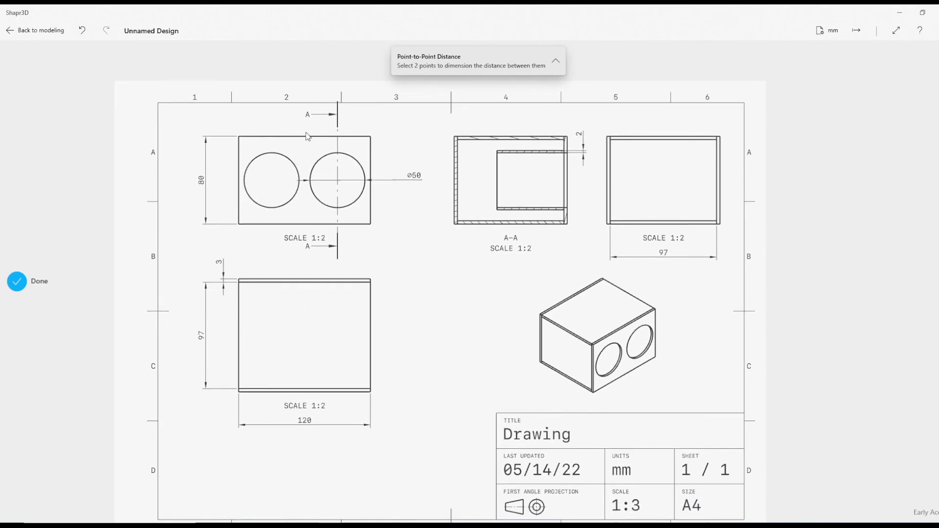
scroll(455, 384, down, 2)
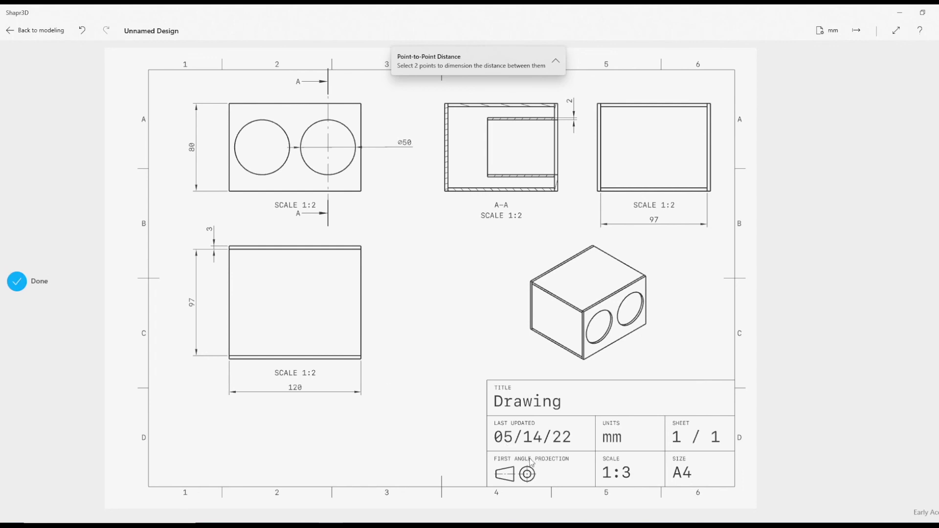
Close the dimension tools, then review the DWG/DXF/PDF drawing export options and dismiss them unchanged
click(17, 282)
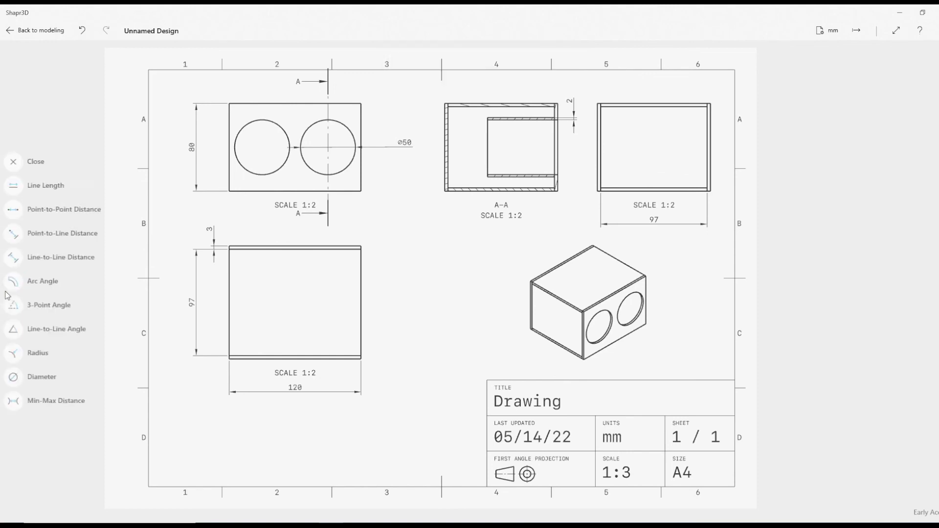
click(856, 31)
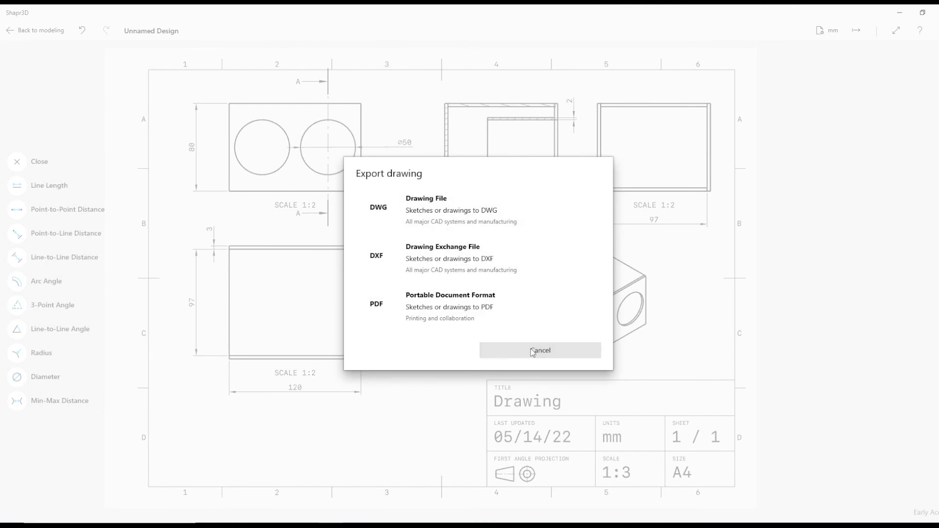
key(Escape)
key(Escape)
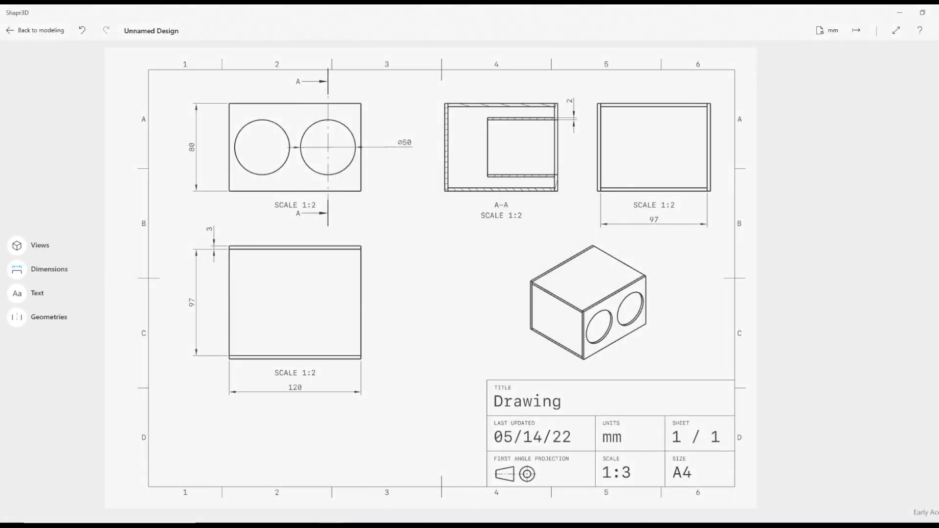